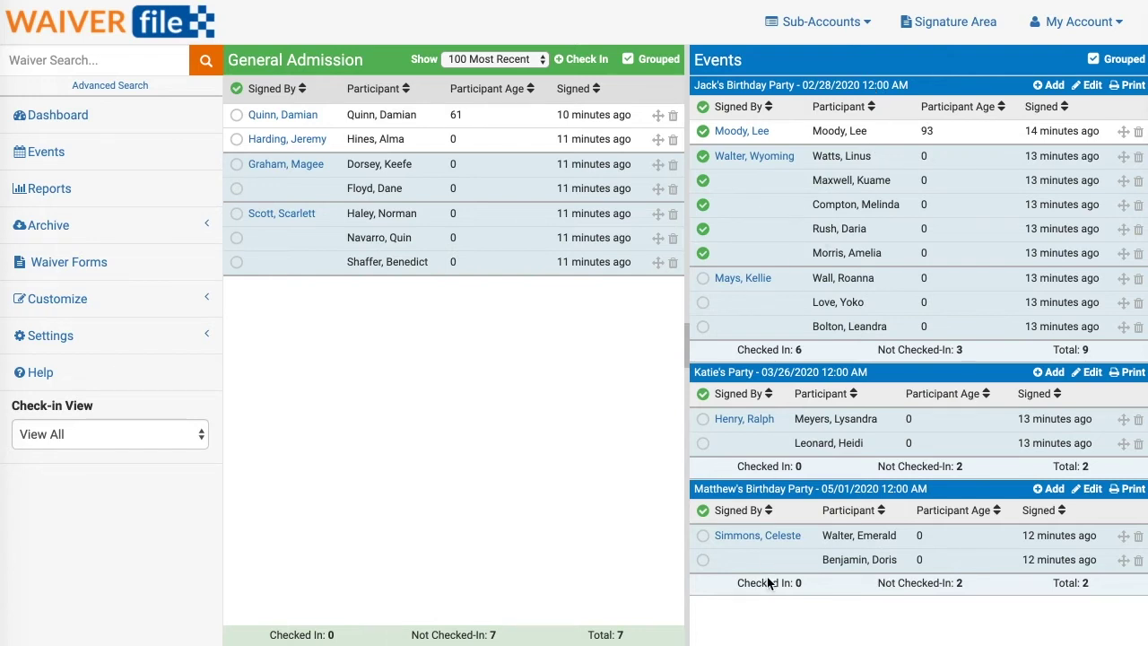
# Create a new event named 'Matthew's Birthday Party'.
pyautogui.click(45, 153)
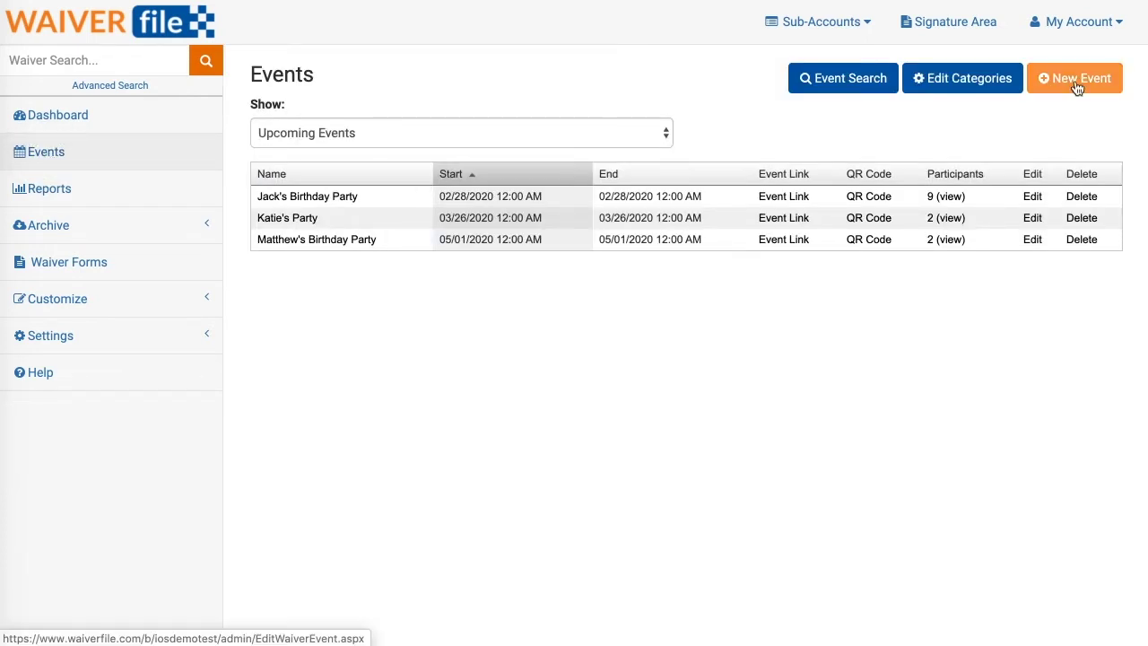
pyautogui.click(1077, 87)
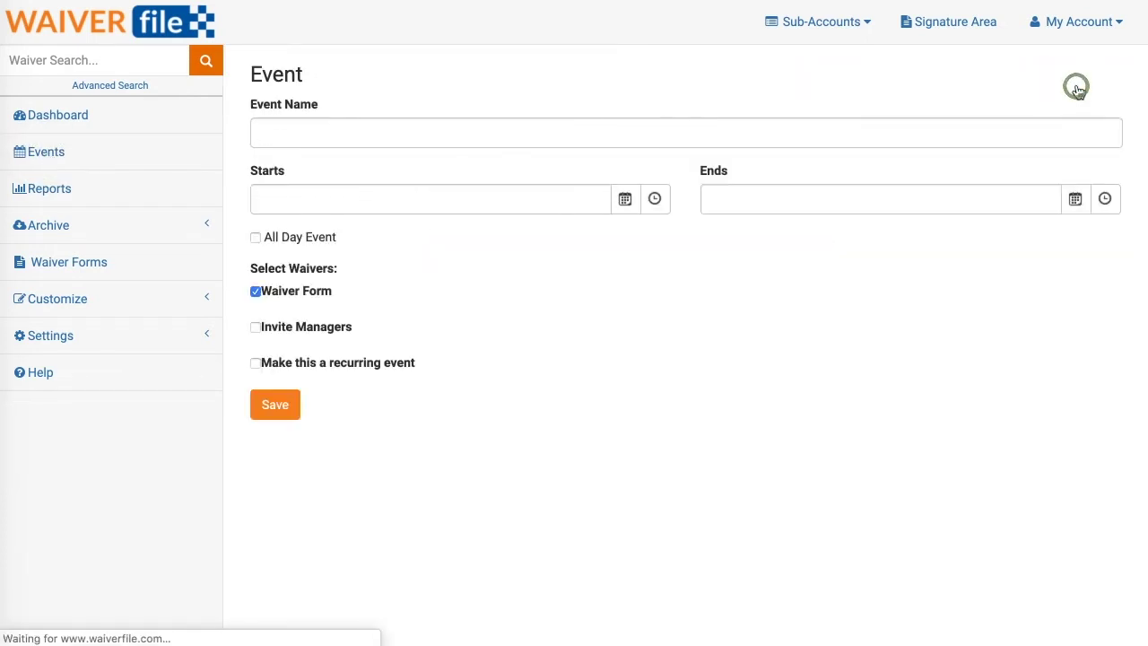
pyautogui.click(405, 135)
pyautogui.write('M')
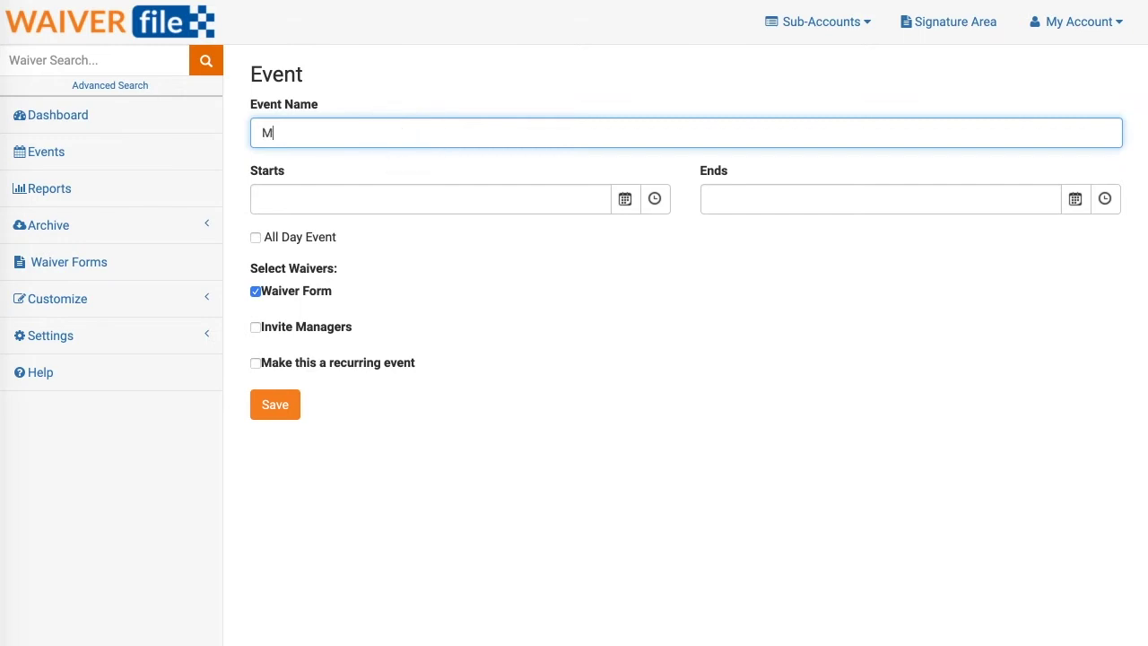
pyautogui.write("atthew's Birthday Party")
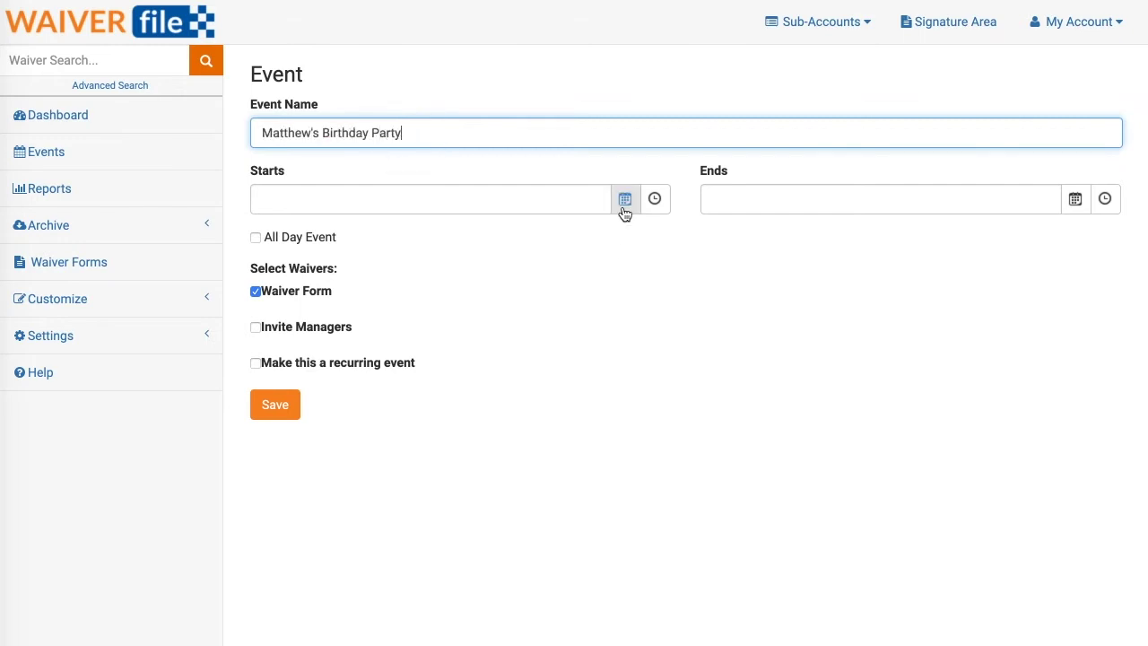
# Schedule the event for February 28, 2020, from 11:00 AM to 3:30 PM.
pyautogui.click(624, 209)
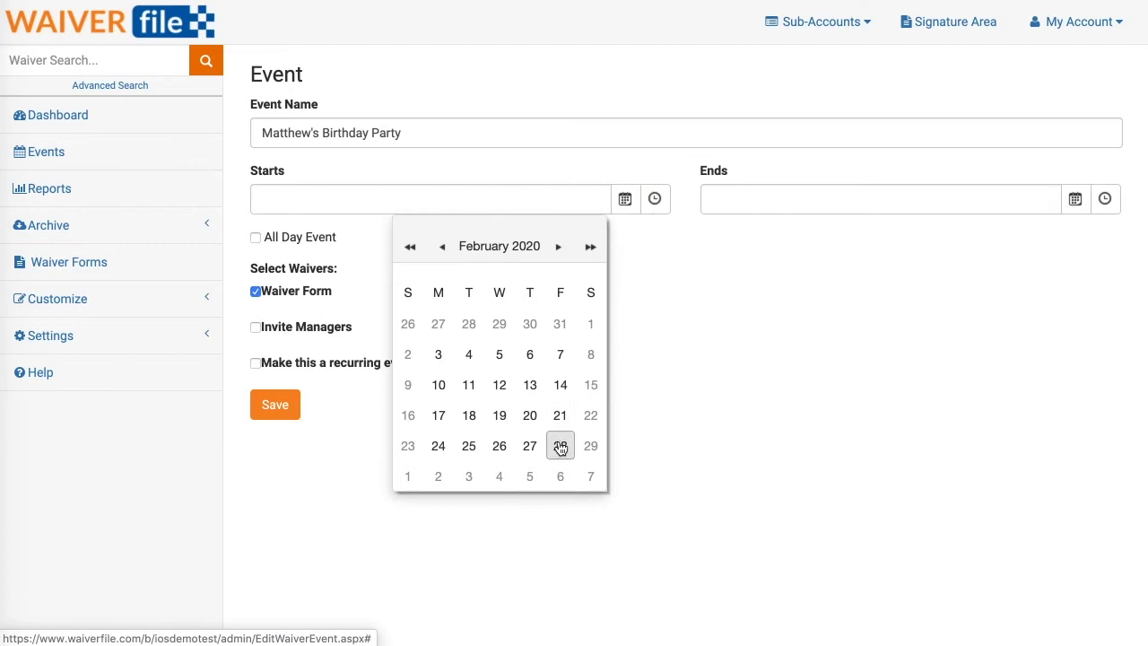
pyautogui.click(559, 446)
pyautogui.click(652, 201)
pyautogui.click(507, 422)
pyautogui.click(1104, 199)
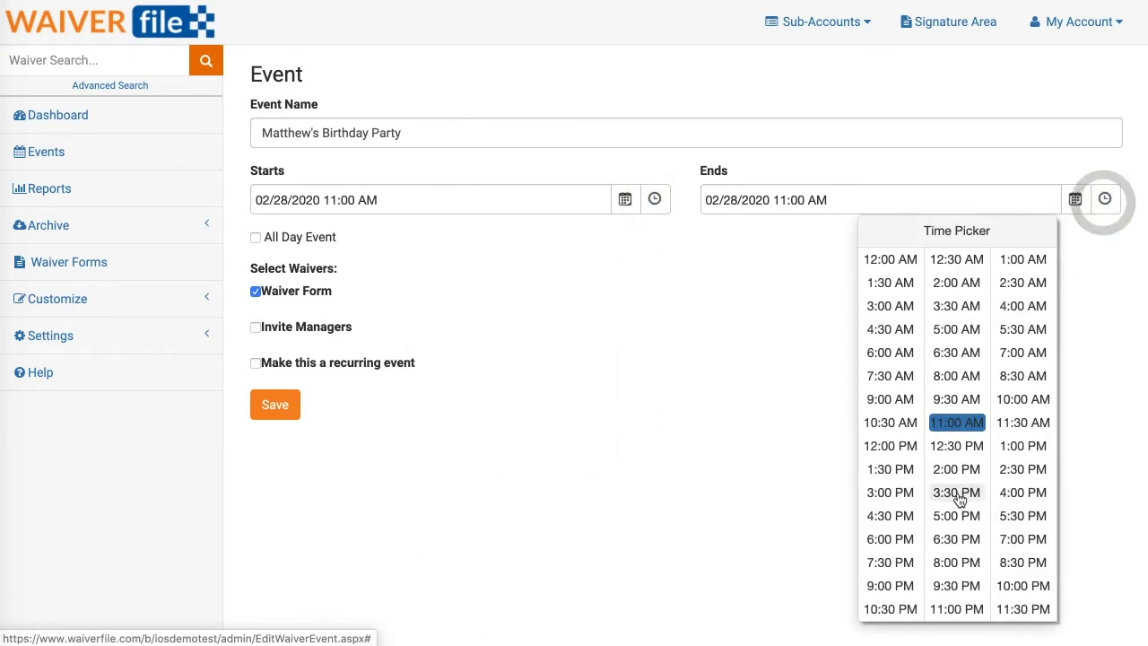
pyautogui.click(956, 493)
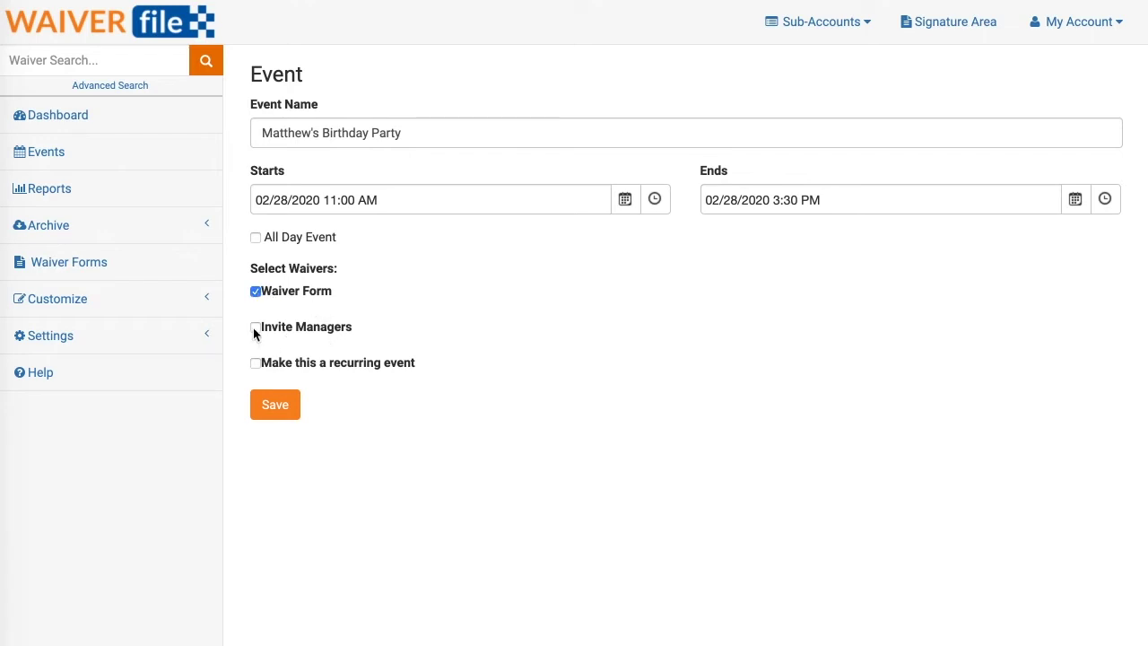
# Enable Invite Managers and enter the manager's e-mail address, then go to the Message box.
pyautogui.click(256, 328)
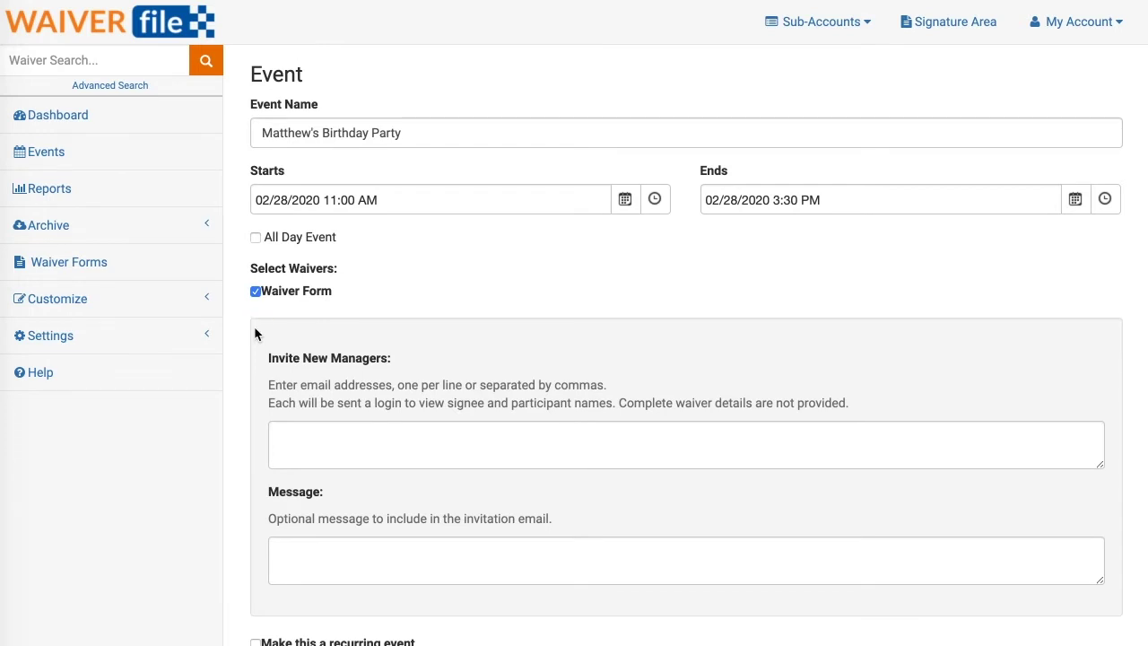
pyautogui.click(307, 433)
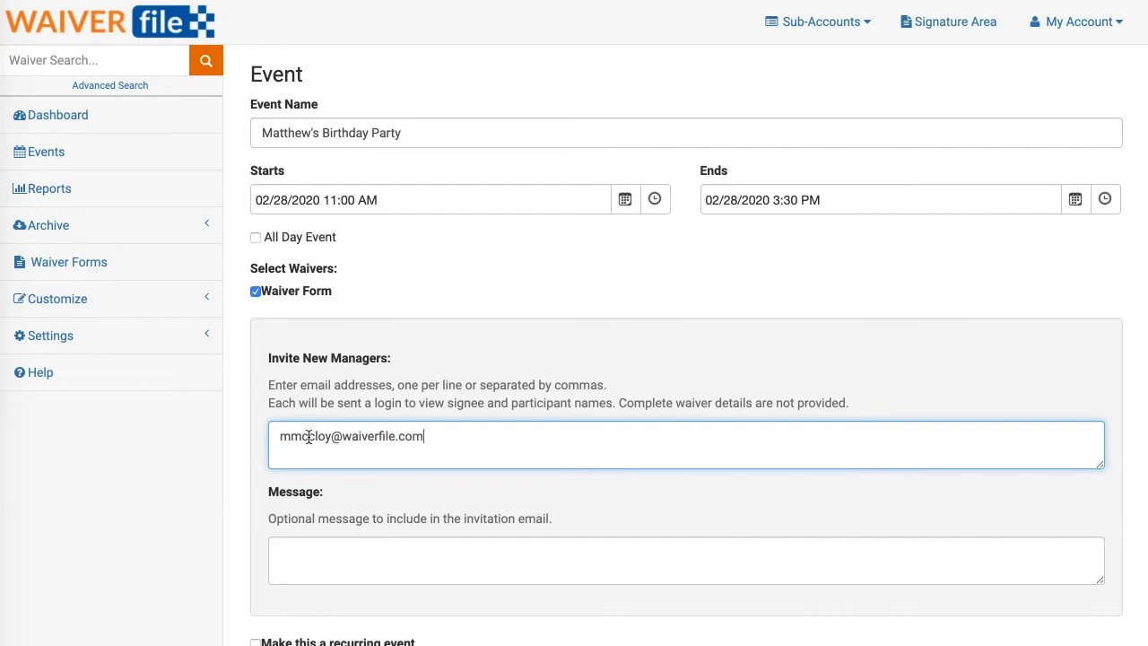
pyautogui.scroll(-2, 287, 448)
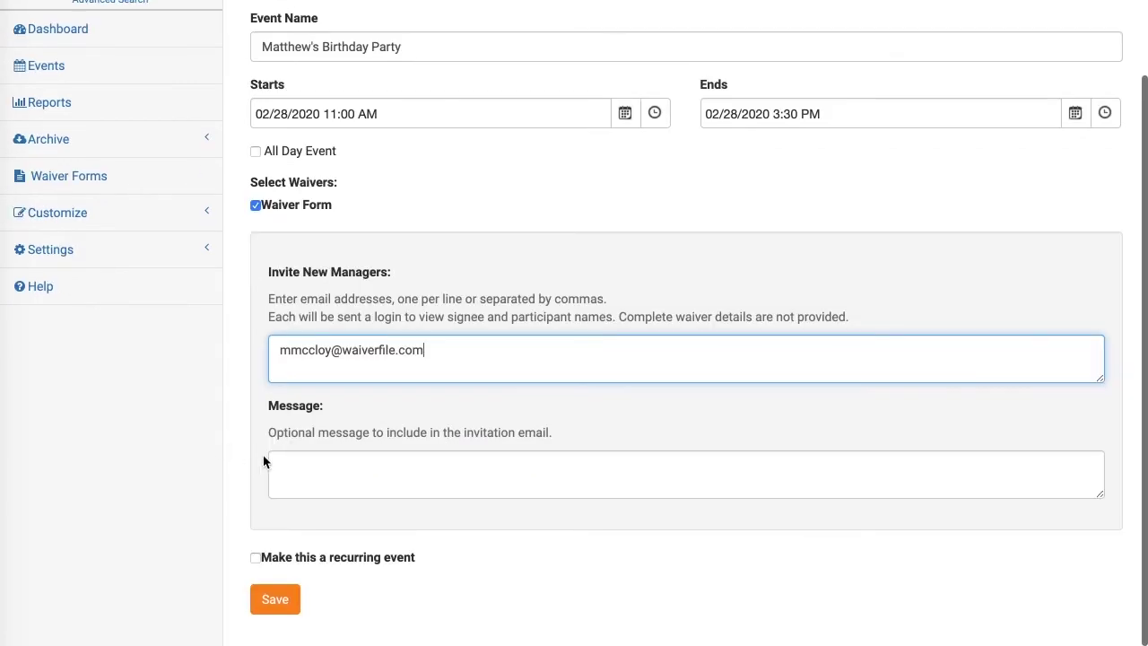
pyautogui.click(323, 471)
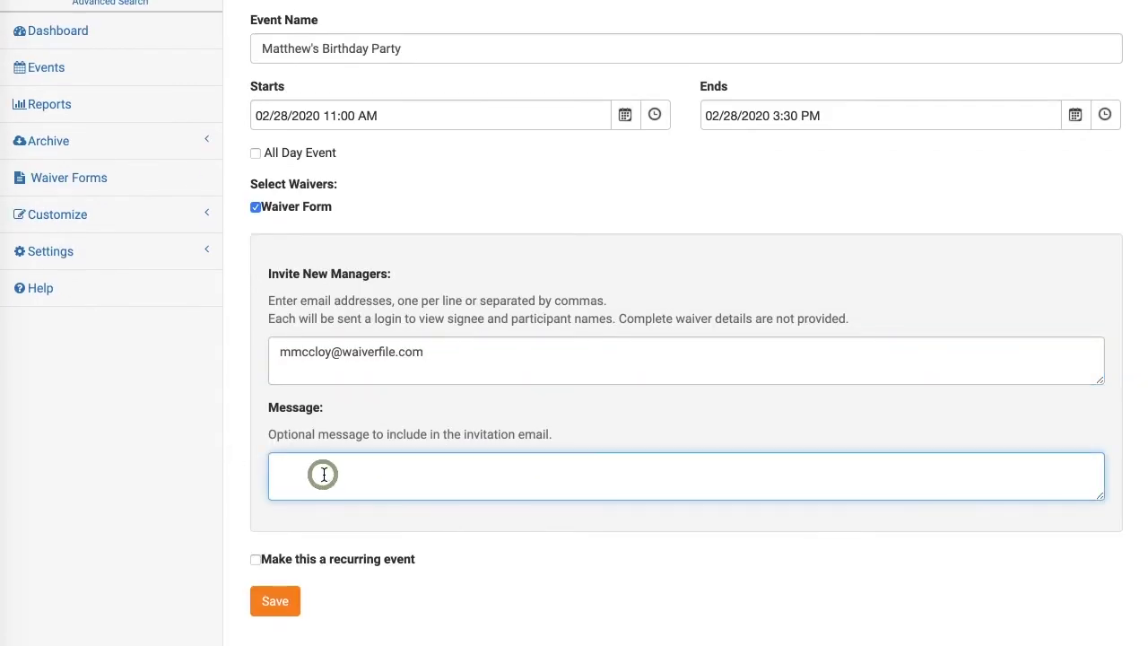
pyautogui.click(309, 529)
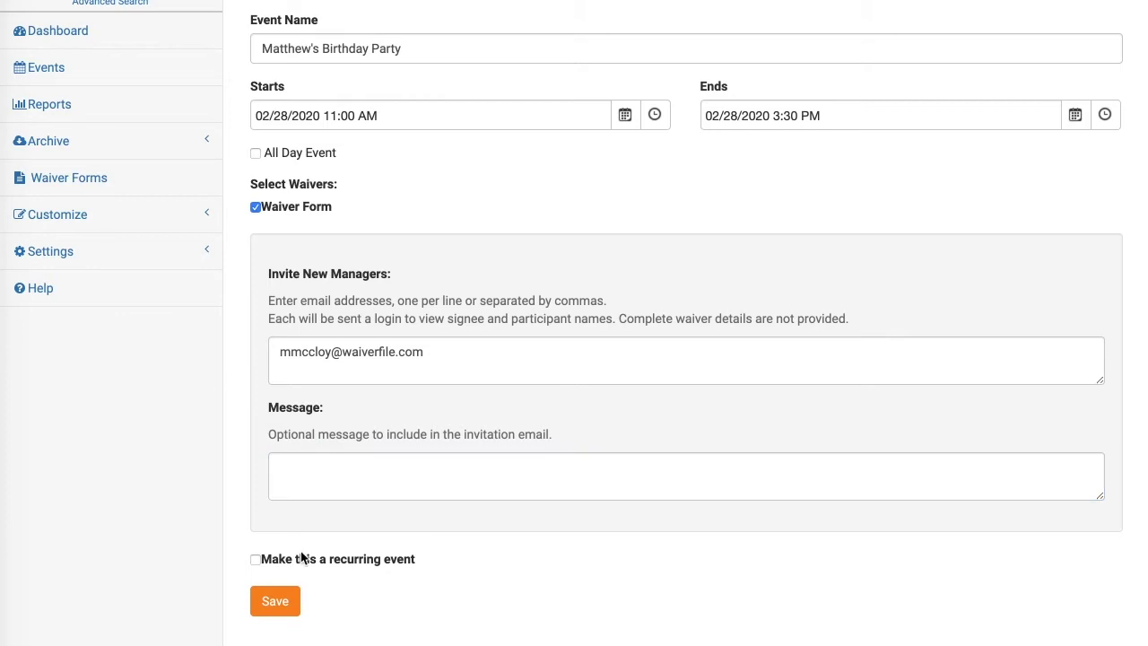
pyautogui.click(256, 560)
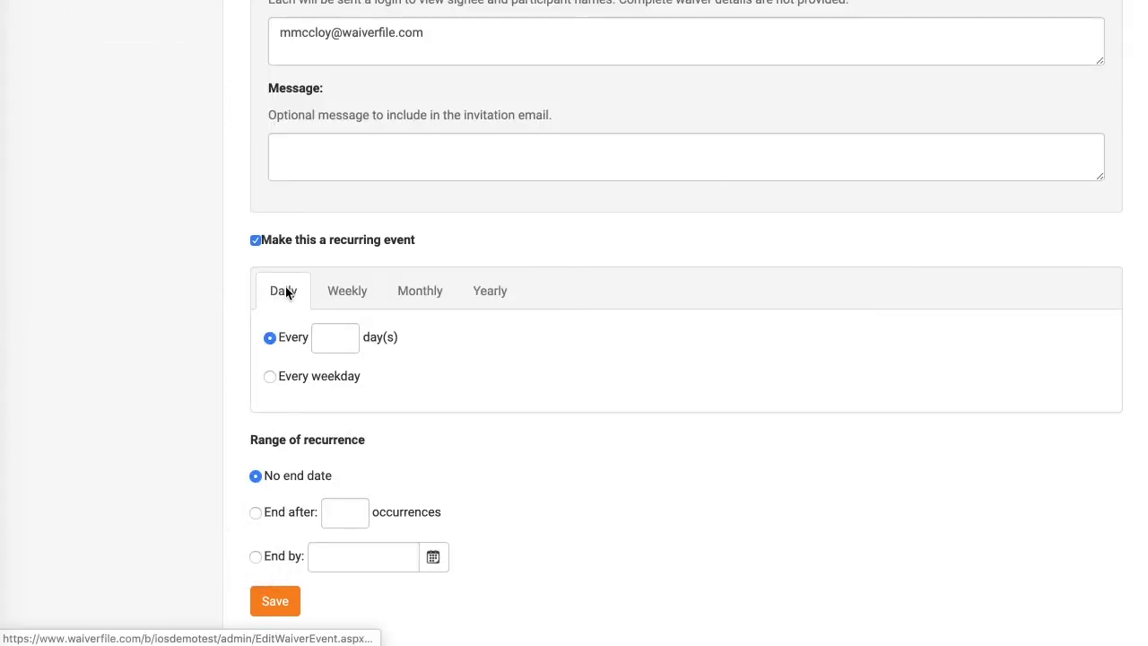
pyautogui.click(347, 292)
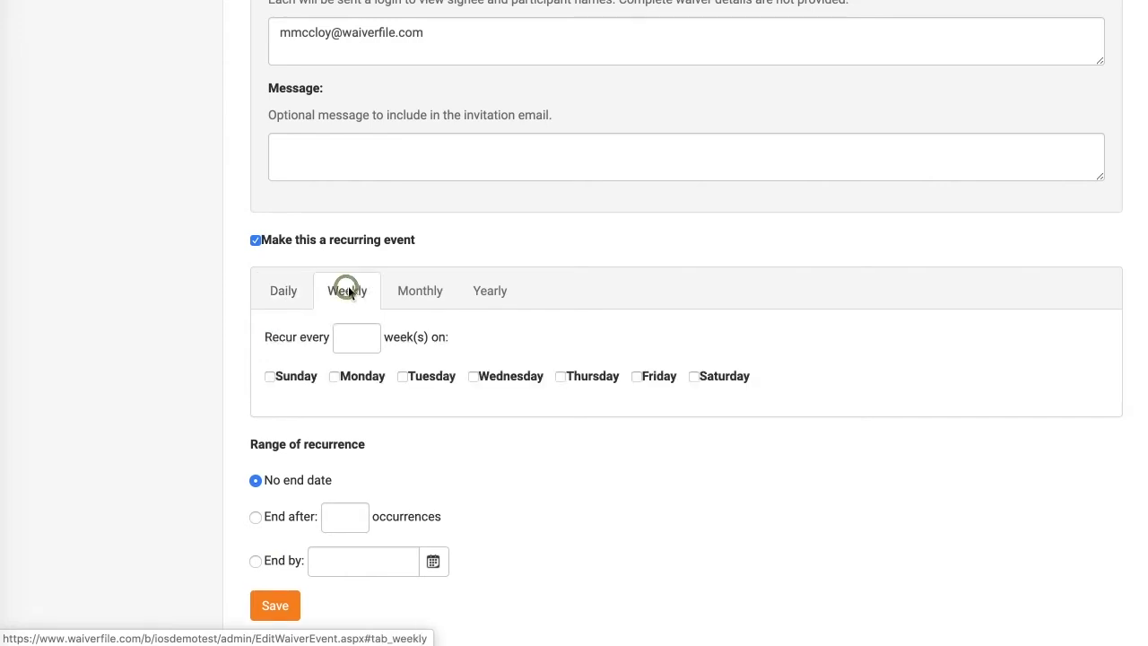
pyautogui.click(432, 294)
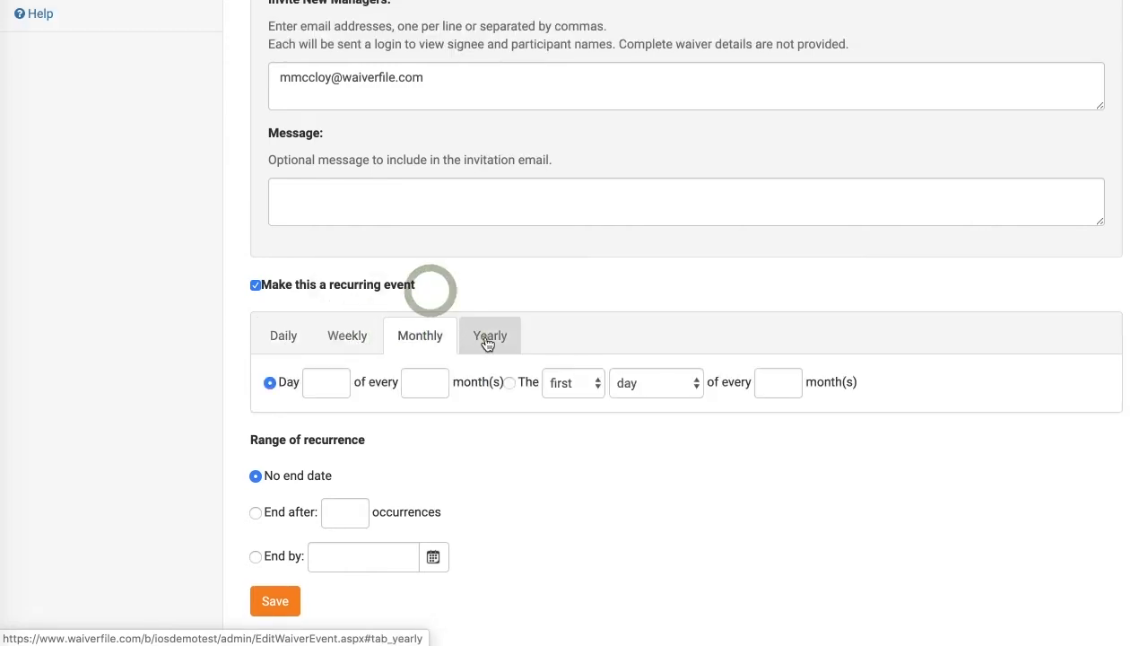
pyautogui.click(489, 337)
pyautogui.click(283, 345)
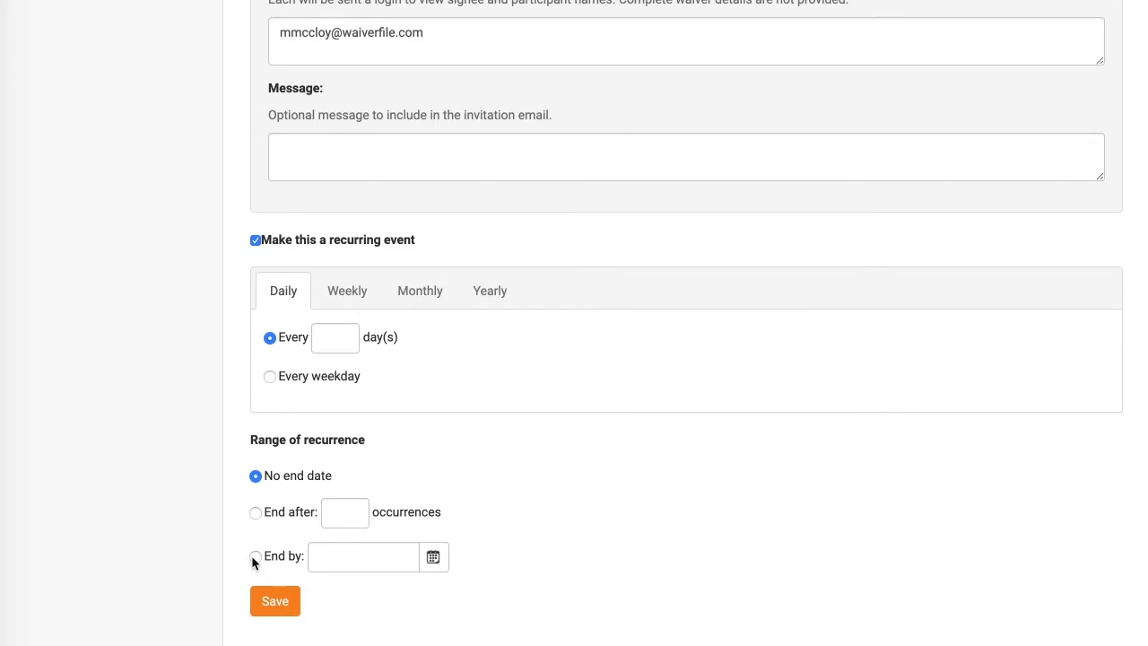
pyautogui.click(255, 240)
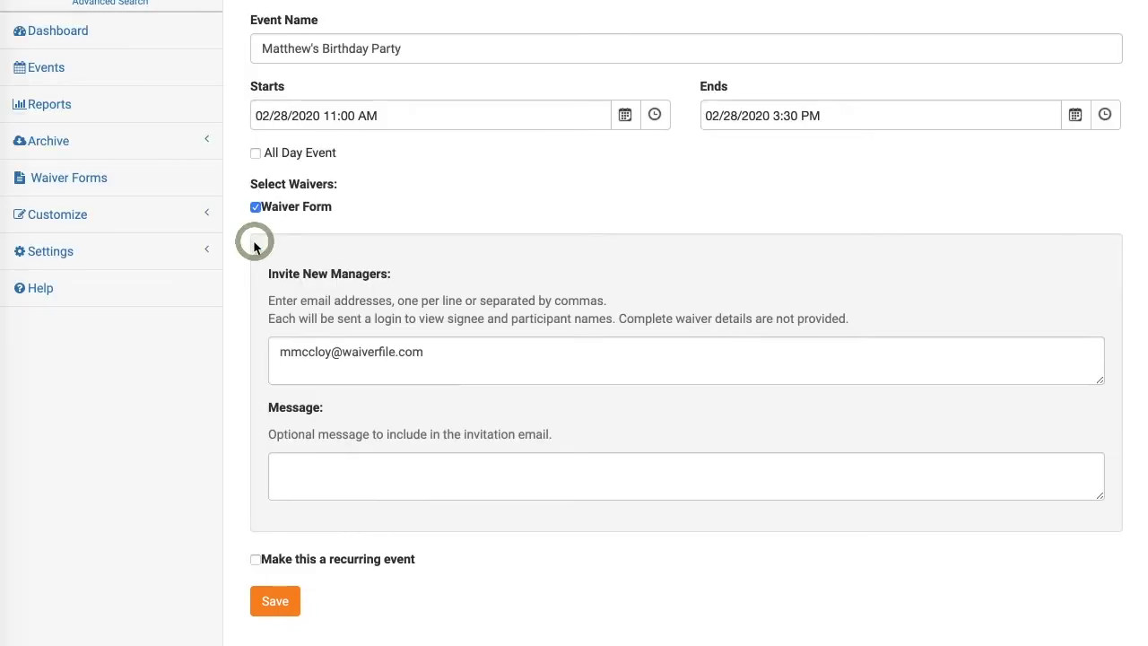
# Save the event, then as the invited manager open Jack's Birthday Party's participant list.
pyautogui.click(275, 603)
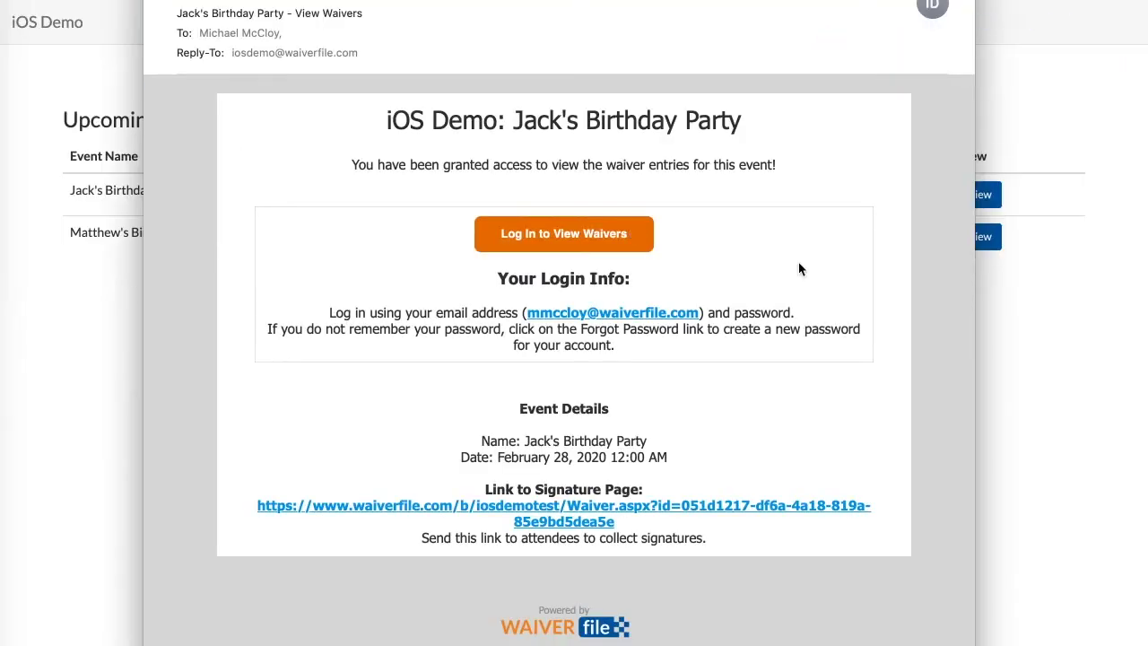
pyautogui.click(556, 235)
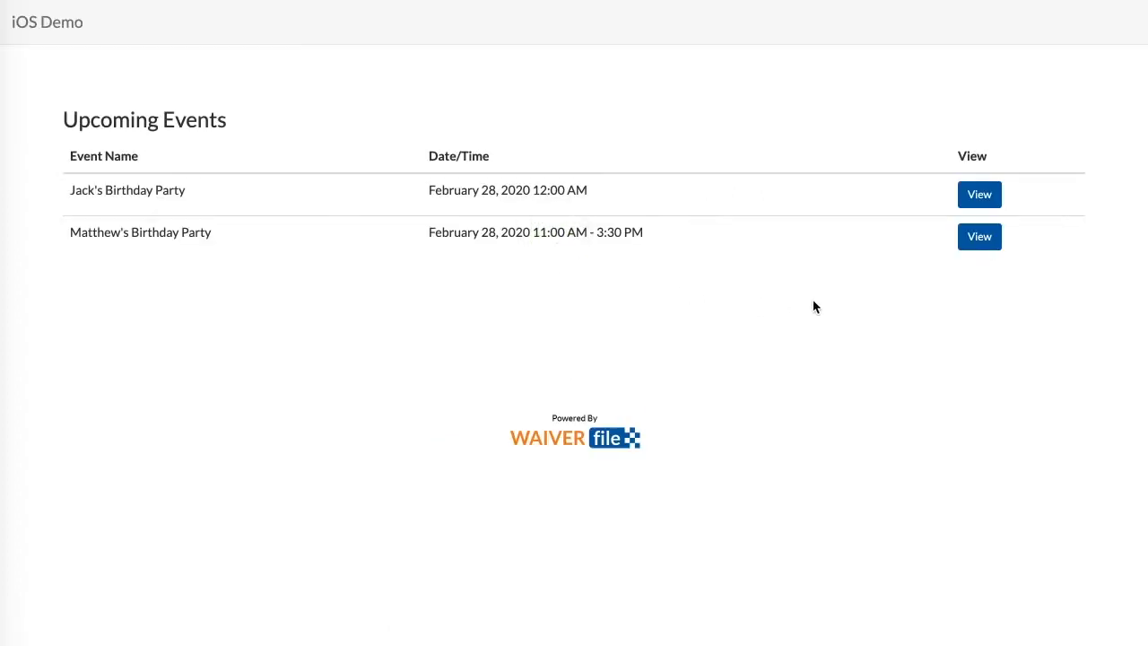
pyautogui.click(981, 193)
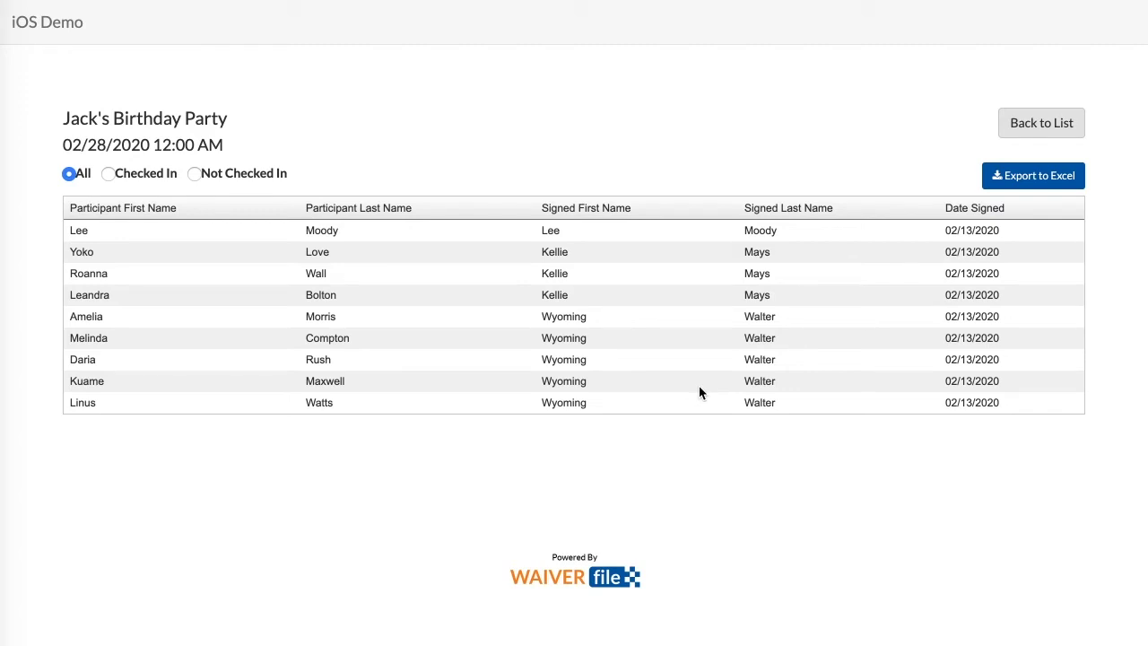
# Filter the participants by Checked In, then Not Checked In, then back to All.
pyautogui.click(144, 176)
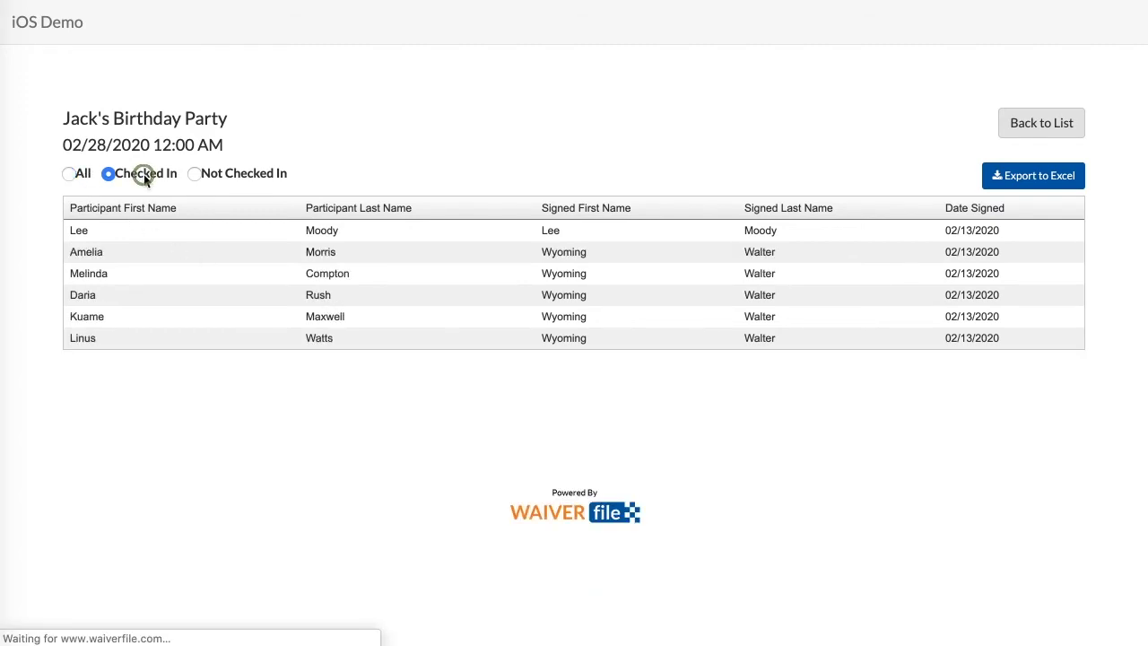
pyautogui.click(220, 176)
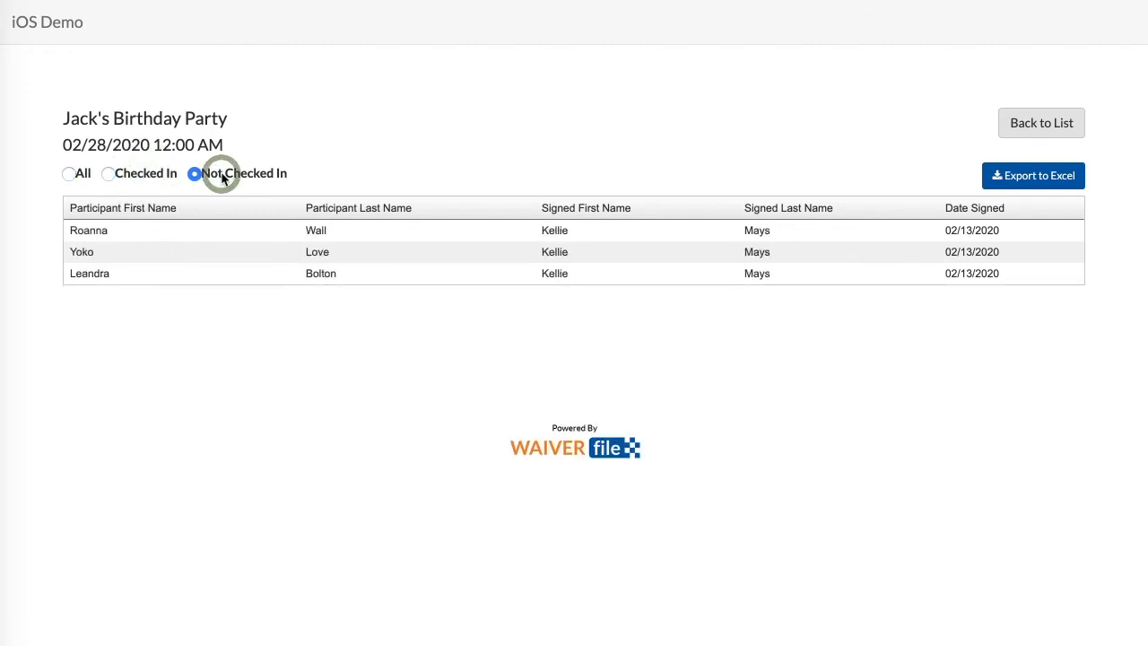
pyautogui.click(72, 176)
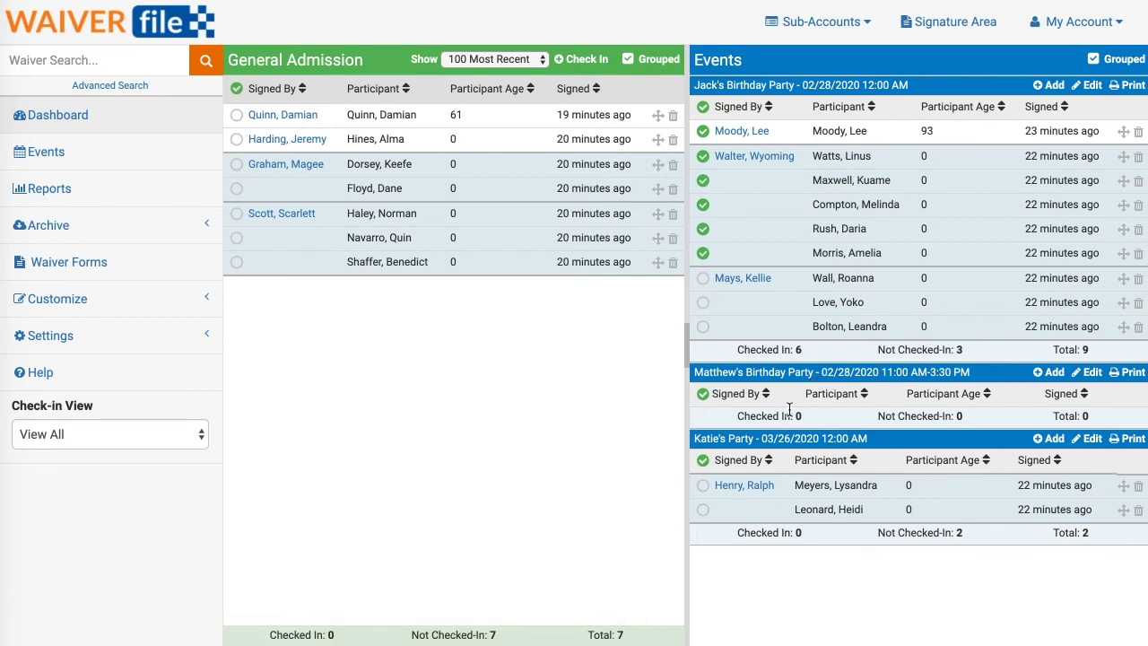
# From the Signature Area, start the event waiver for Matthew's Birthday Party and scroll to participants.
pyautogui.click(933, 22)
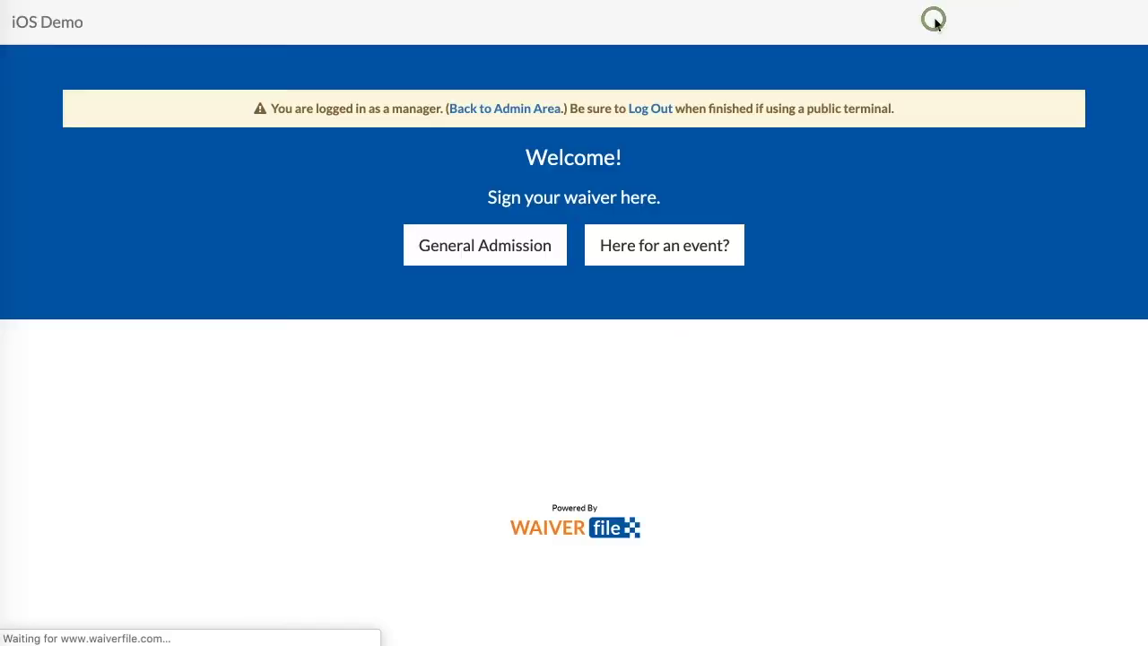
pyautogui.click(658, 251)
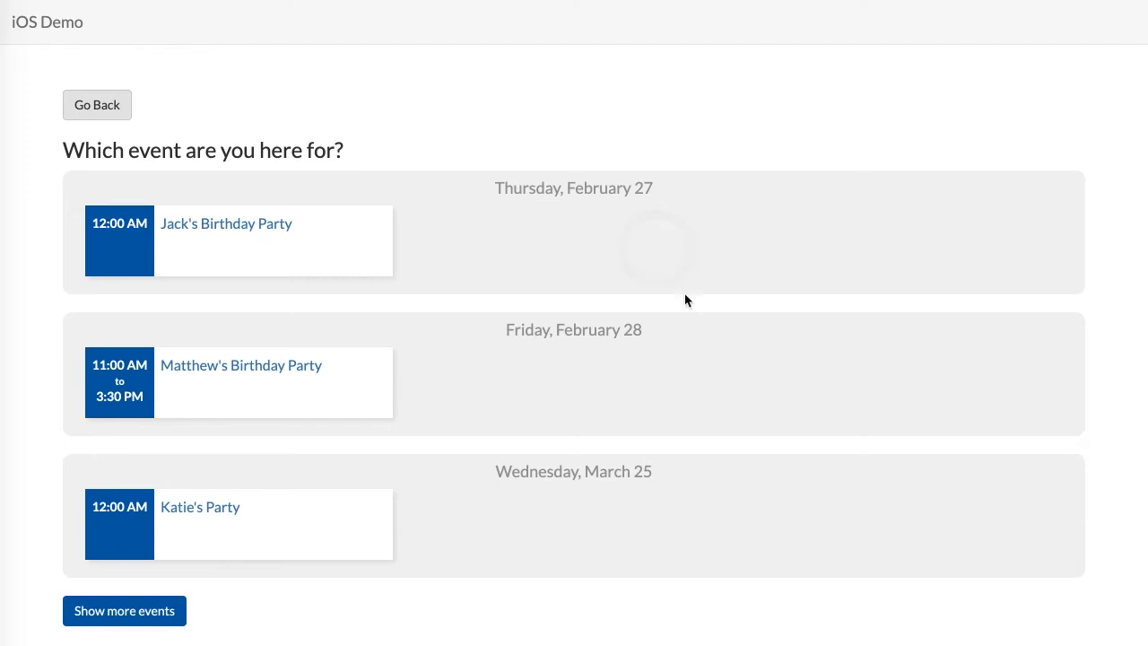
pyautogui.click(215, 374)
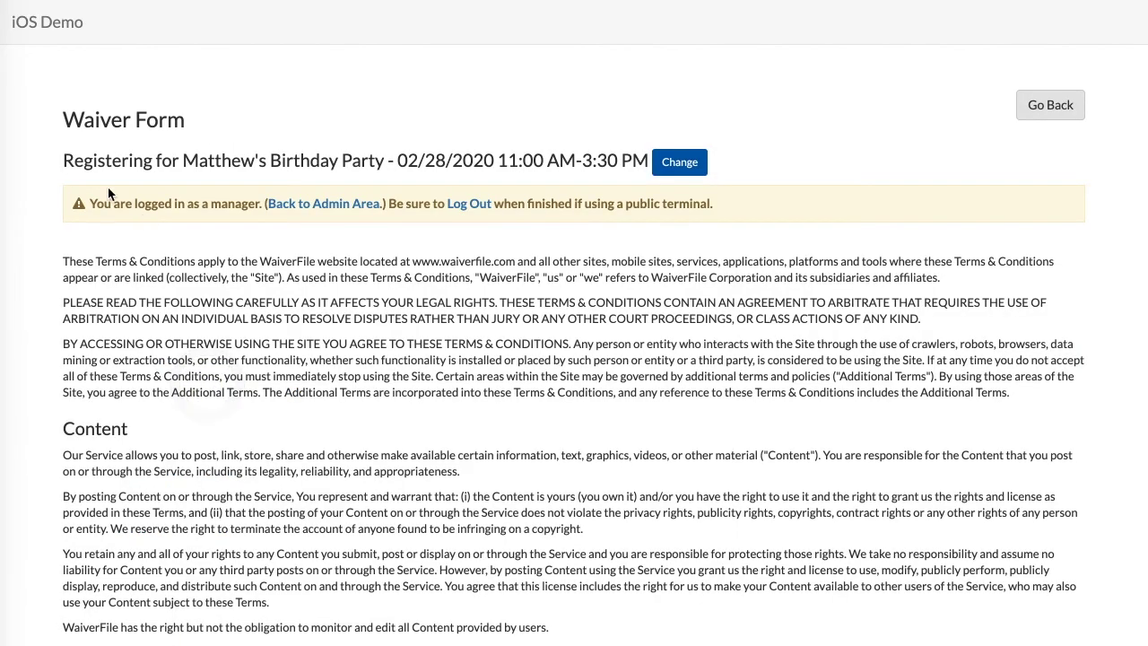
pyautogui.moveTo(61, 160); pyautogui.dragTo(648, 162)
pyautogui.click(384, 312)
pyautogui.scroll(-3, 381, 311)
pyautogui.scroll(-2, 269, 319)
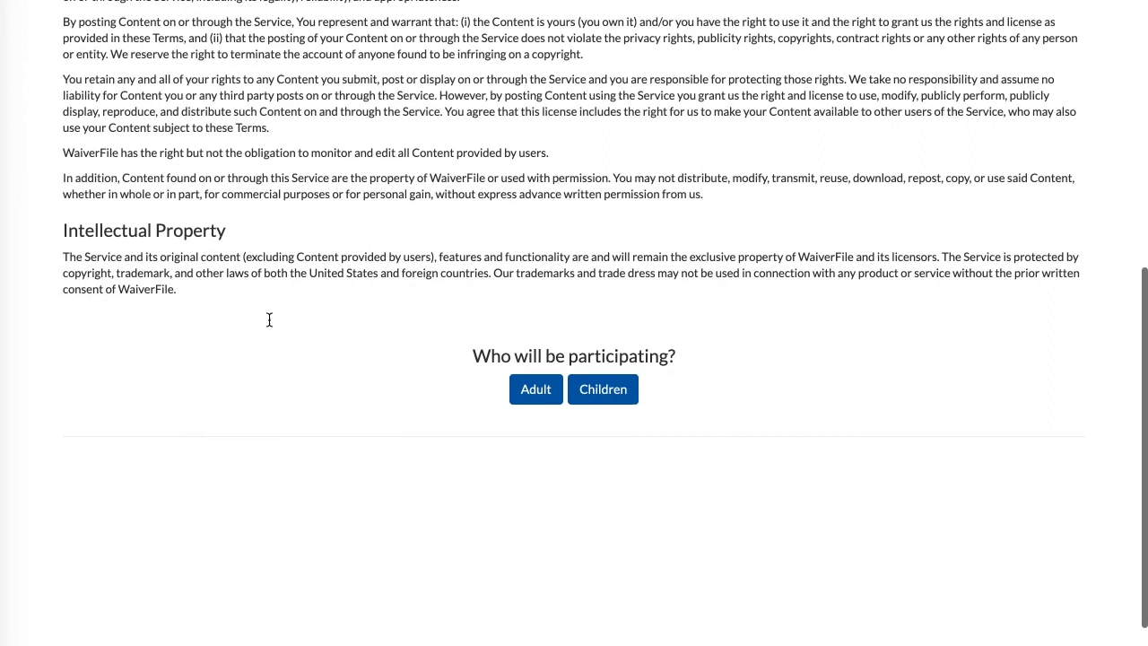
# Choose Children and fill in the signee's name, birth date, e-mail, phone and address.
pyautogui.click(619, 398)
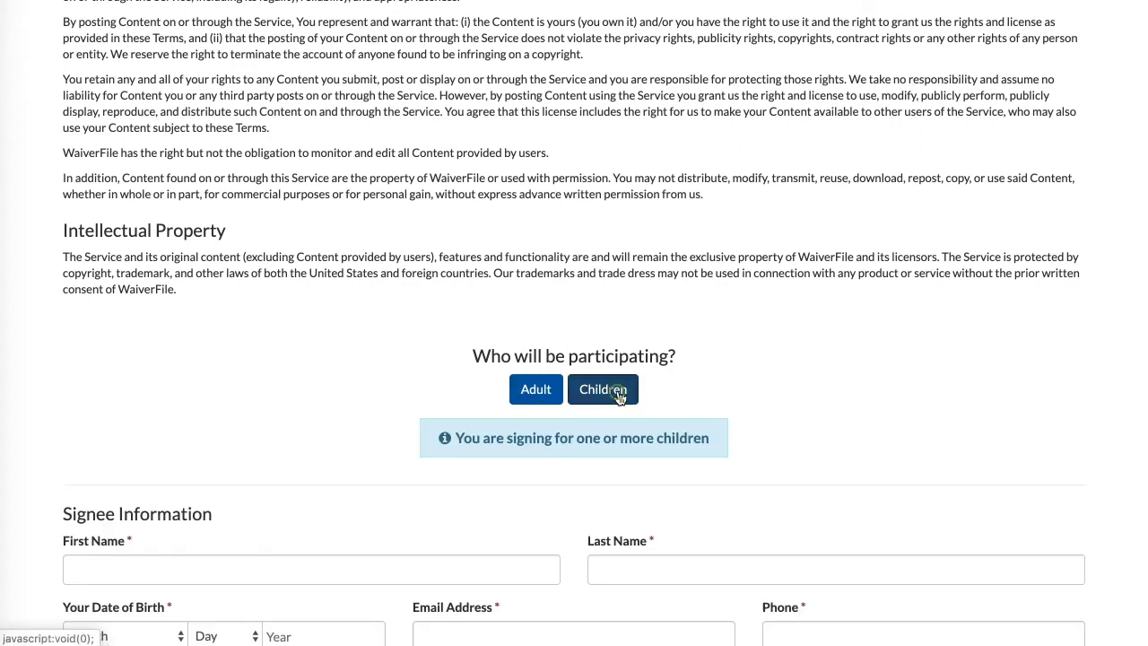
pyautogui.scroll(-5, 253, 362)
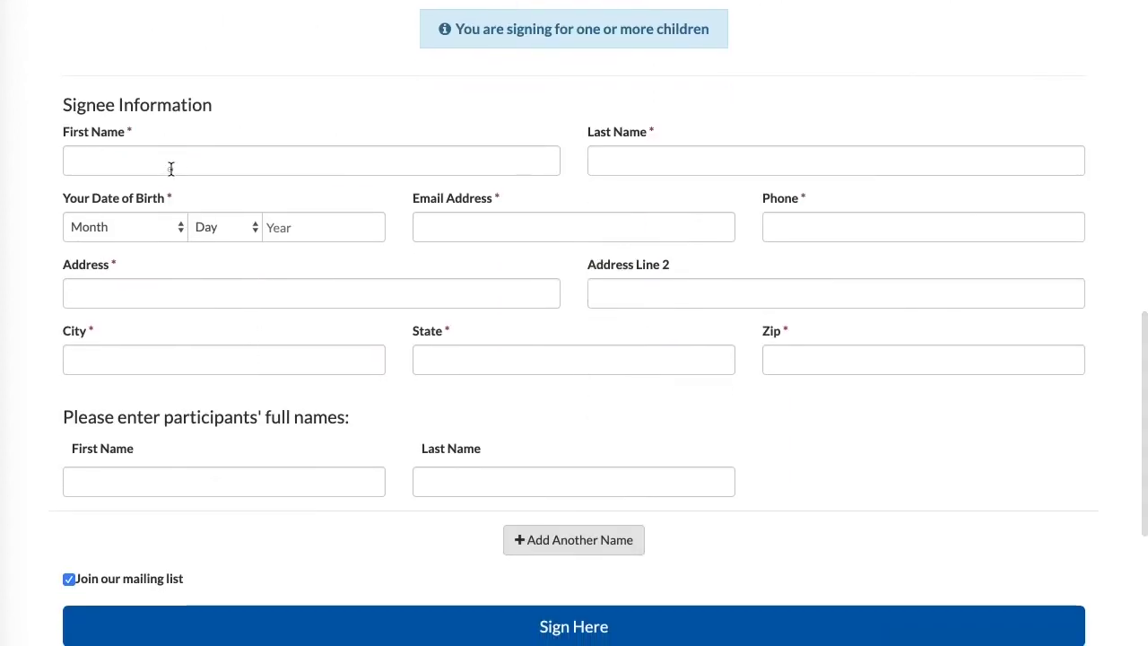
pyautogui.click(170, 170)
pyautogui.press('Tab')
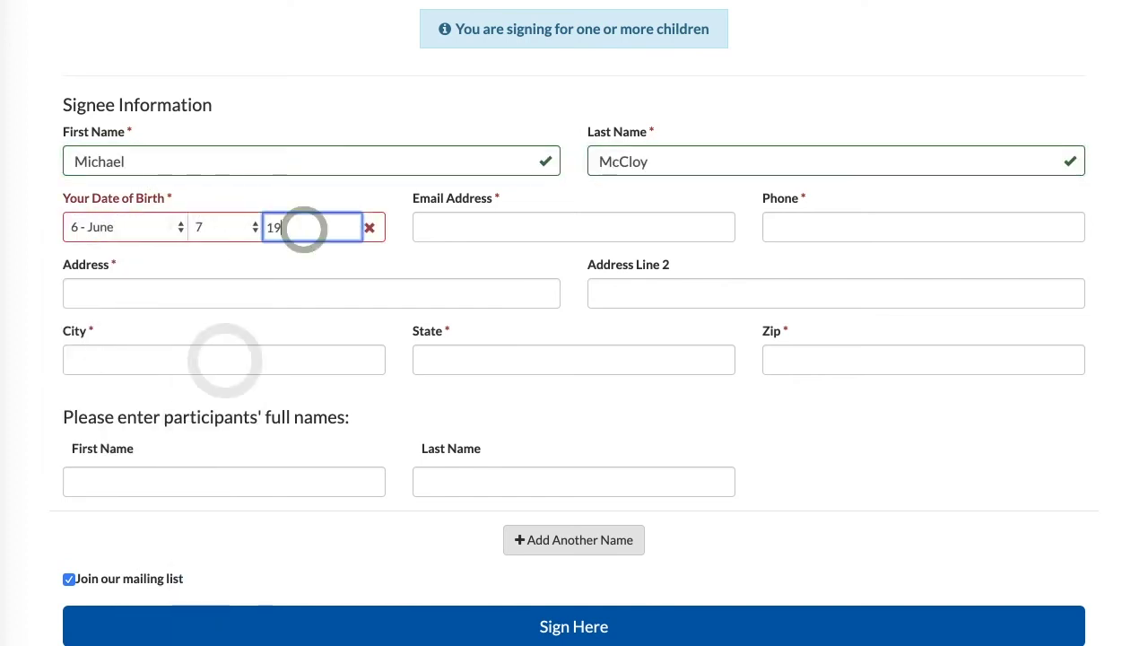
# Enter the first and last names of the two child participants.
pyautogui.click(308, 478)
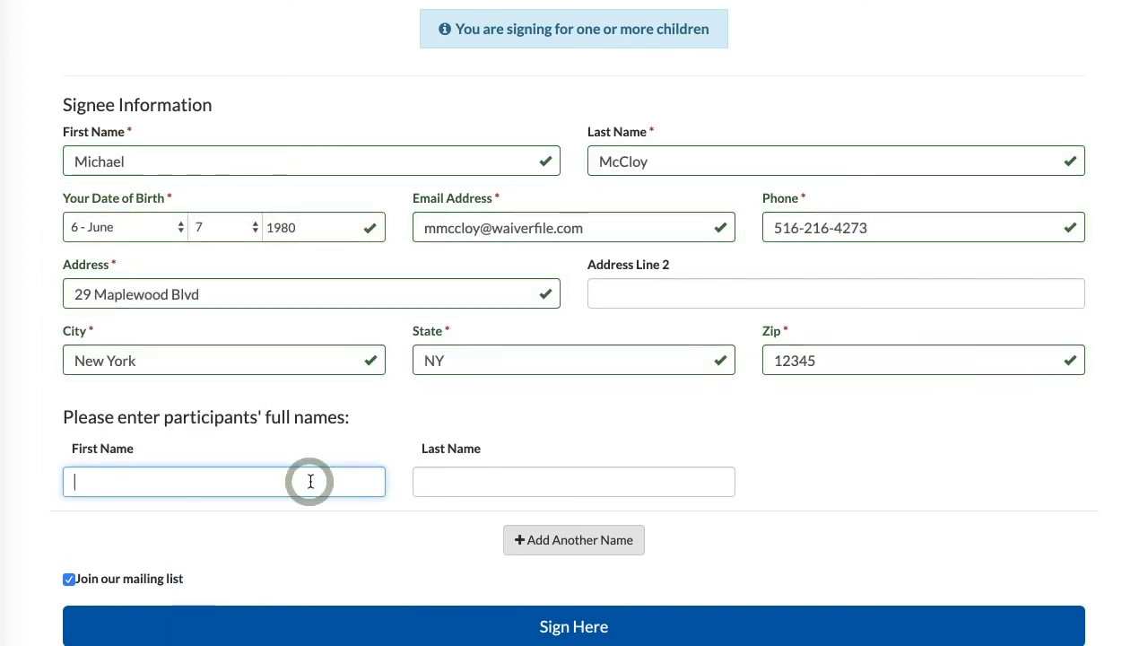
pyautogui.click(545, 538)
pyautogui.click(246, 549)
pyautogui.scroll(-1, 202, 566)
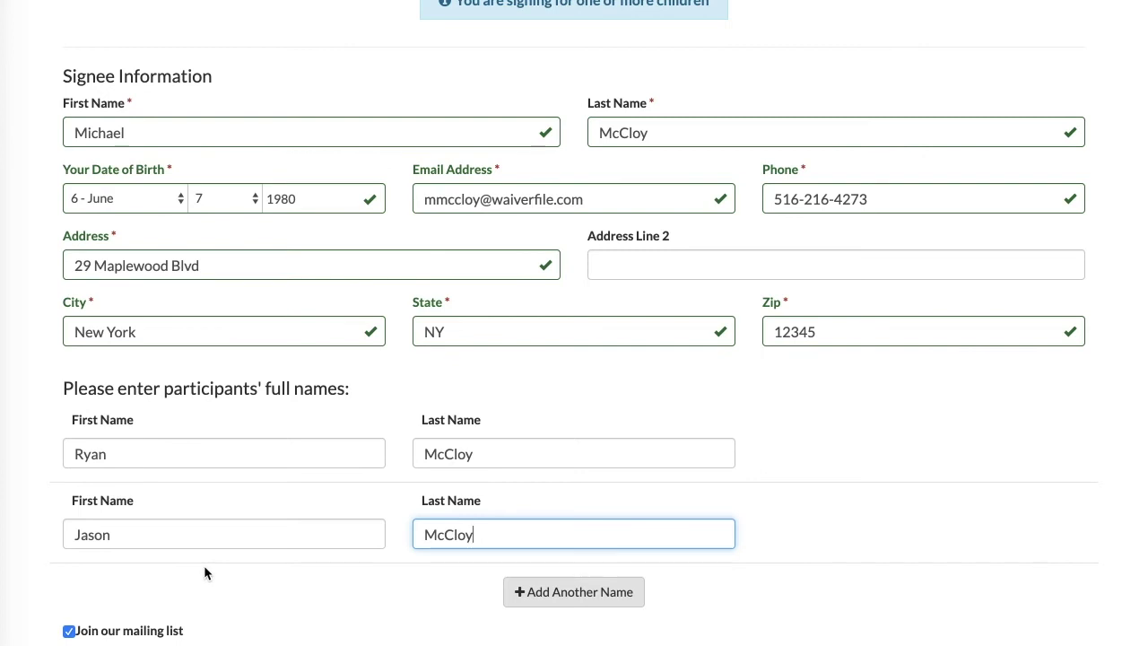
pyautogui.scroll(-3, 204, 565)
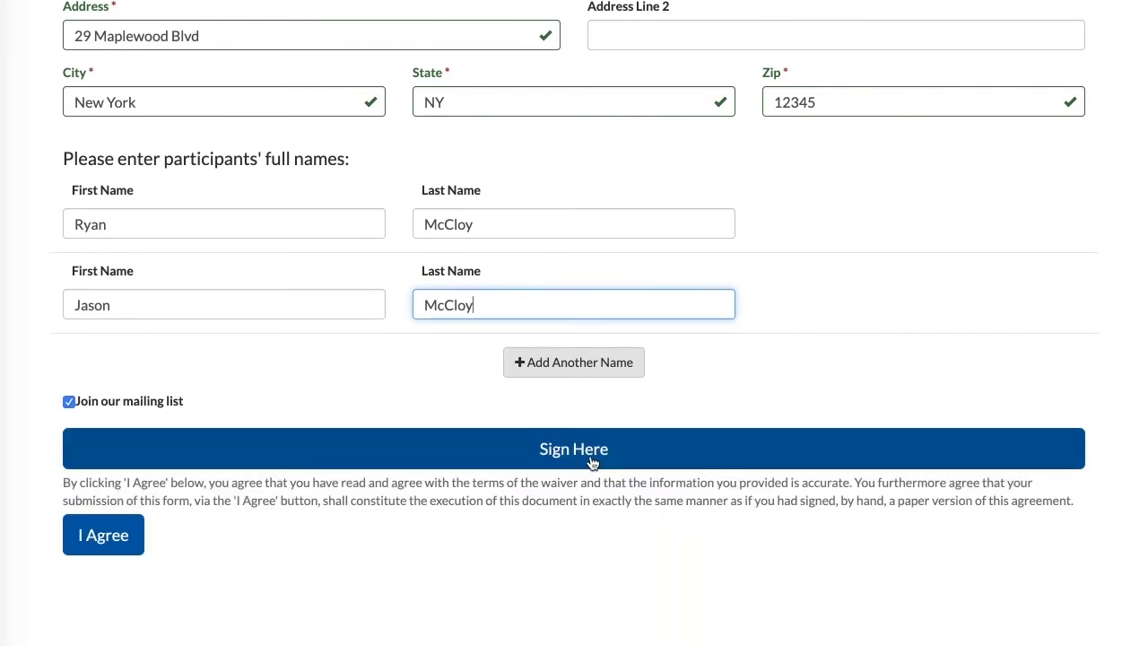
# Draw and adopt a signature, then agree to submit the waiver.
pyautogui.click(592, 462)
pyautogui.moveTo(321, 219)
pyautogui.mouseDown()
pyautogui.moveTo(394, 180)
pyautogui.moveTo(420, 259)
pyautogui.moveTo(512, 292)
pyautogui.moveTo(525, 283)
pyautogui.mouseUp()
pyautogui.moveTo(574, 235); pyautogui.dragTo(504, 314)
pyautogui.moveTo(606, 219); pyautogui.dragTo(648, 233)
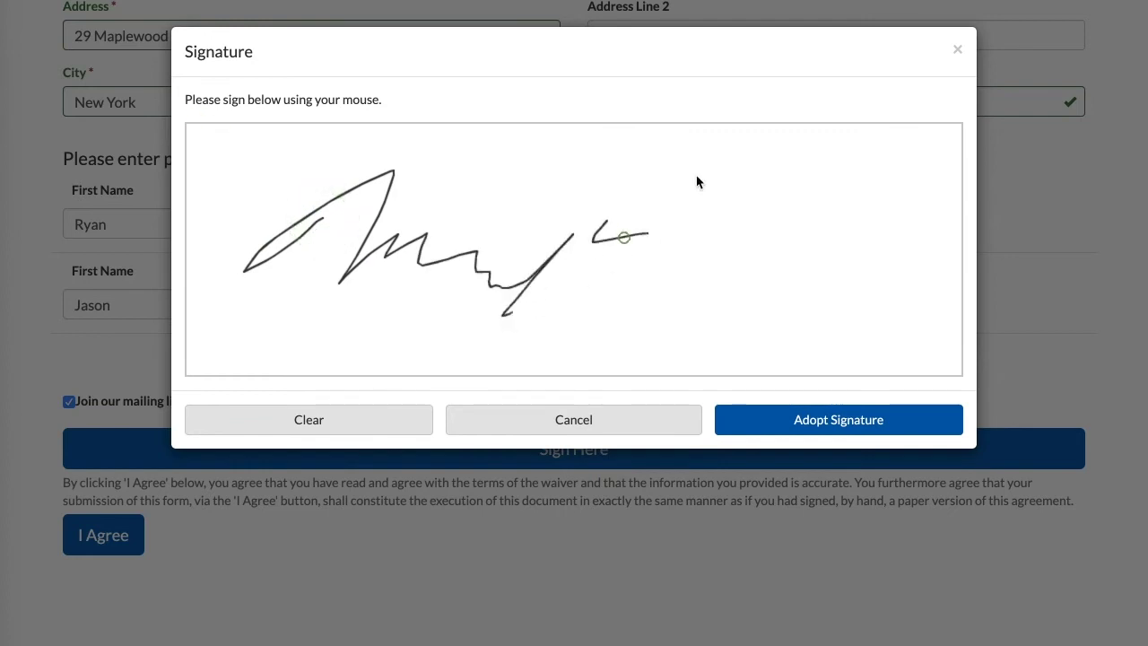
pyautogui.moveTo(697, 182)
pyautogui.mouseDown()
pyautogui.moveTo(478, 359)
pyautogui.moveTo(832, 204)
pyautogui.mouseUp()
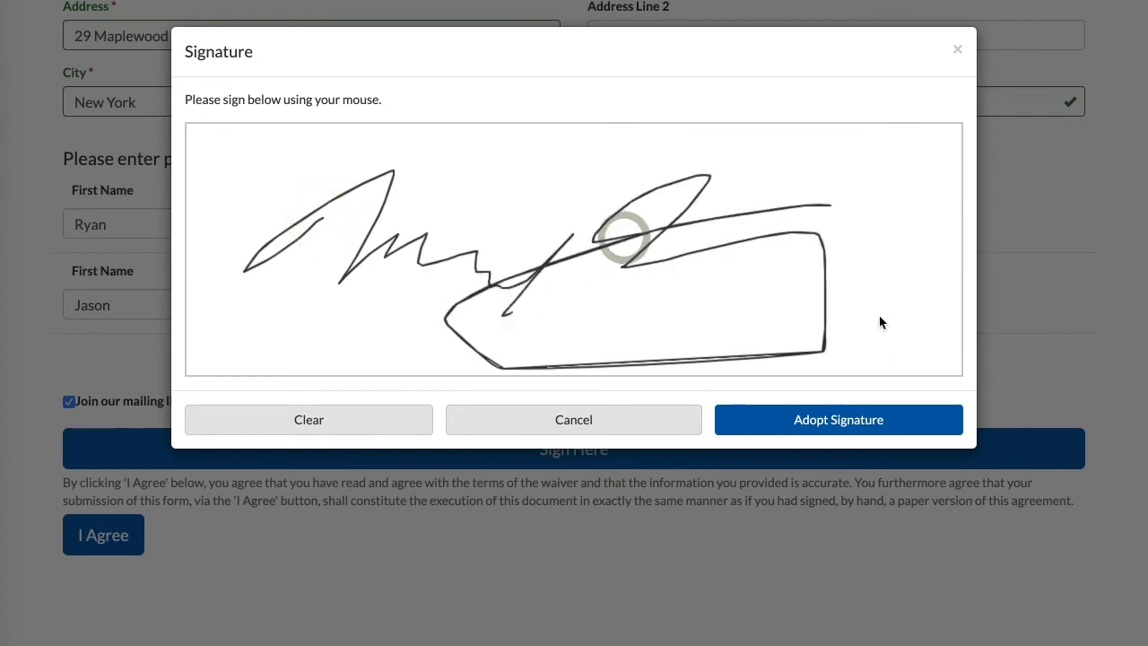
pyautogui.click(830, 420)
pyautogui.scroll(-3, 827, 422)
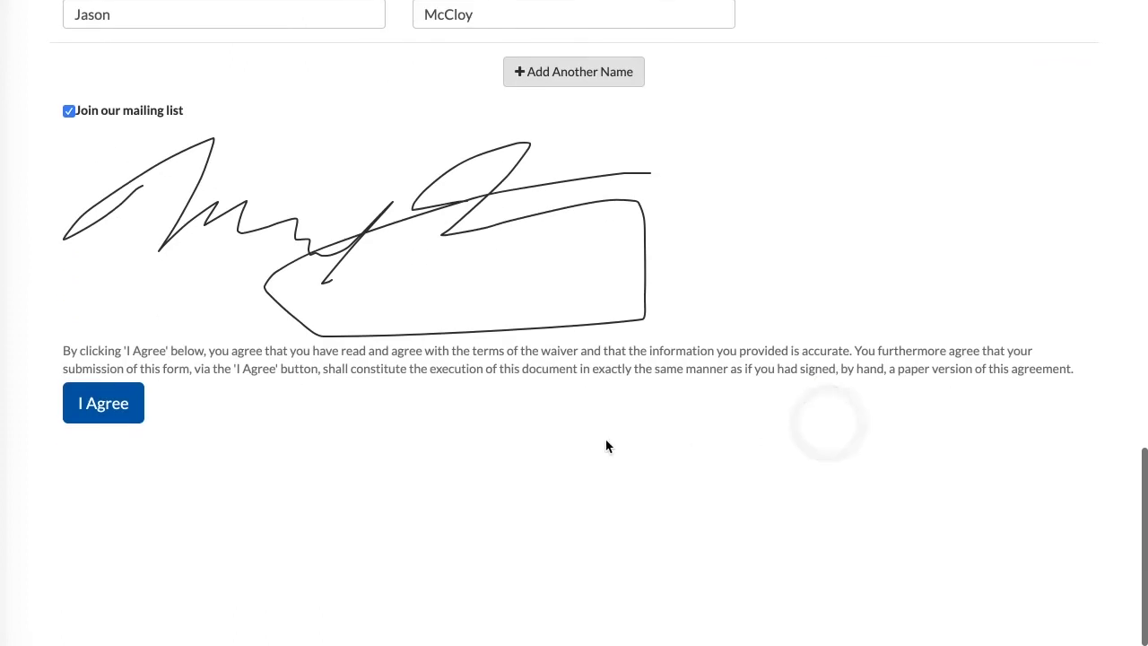
pyautogui.click(108, 414)
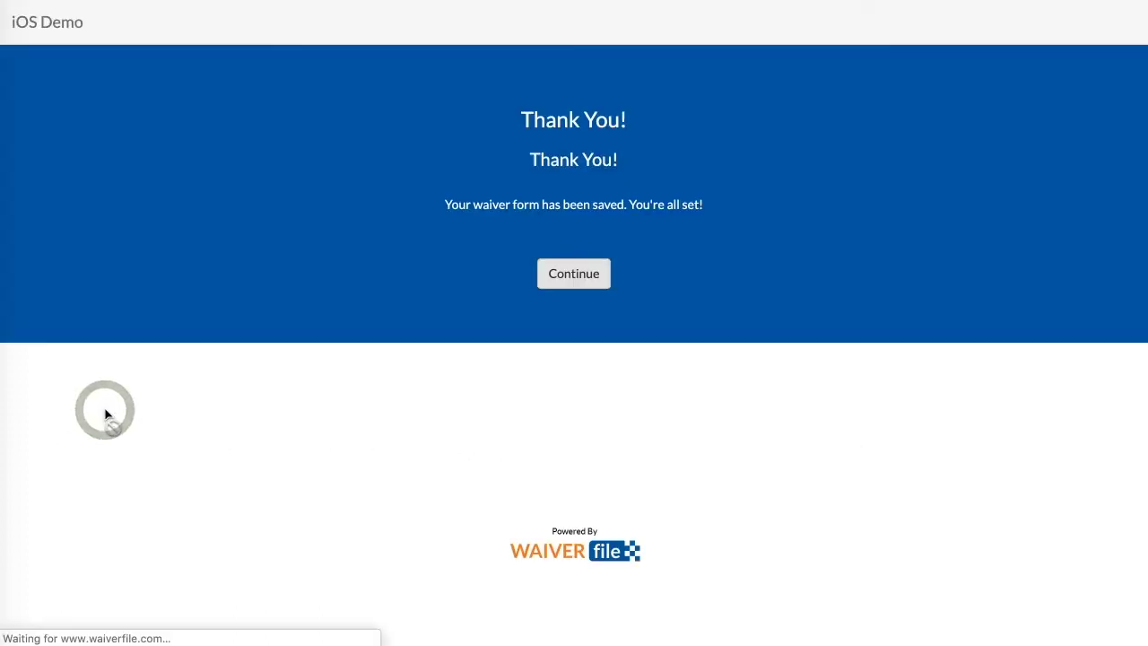
# Back in the admin area, check in both Matthew's Birthday Party participants, then open Events.
pyautogui.click(579, 278)
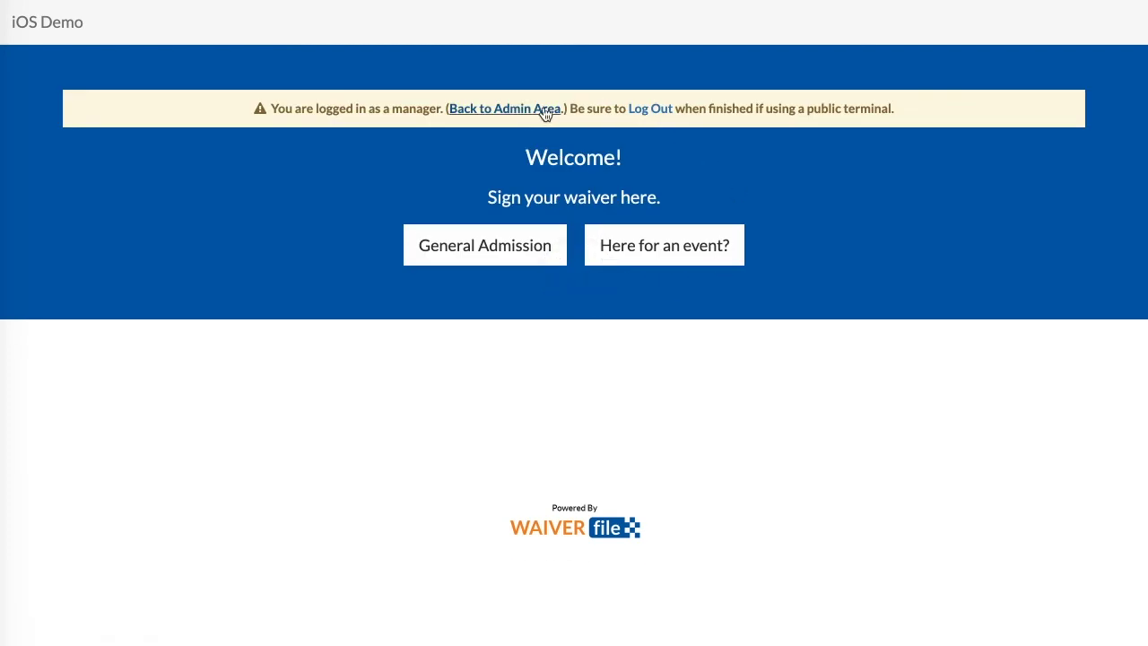
pyautogui.click(542, 110)
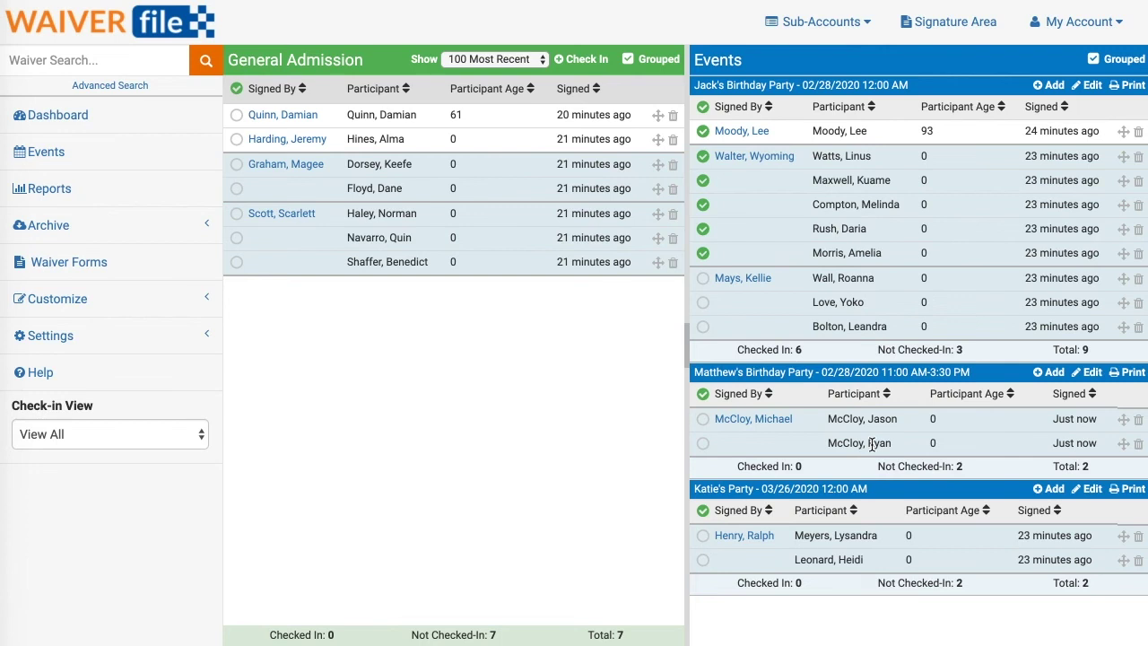
pyautogui.click(702, 419)
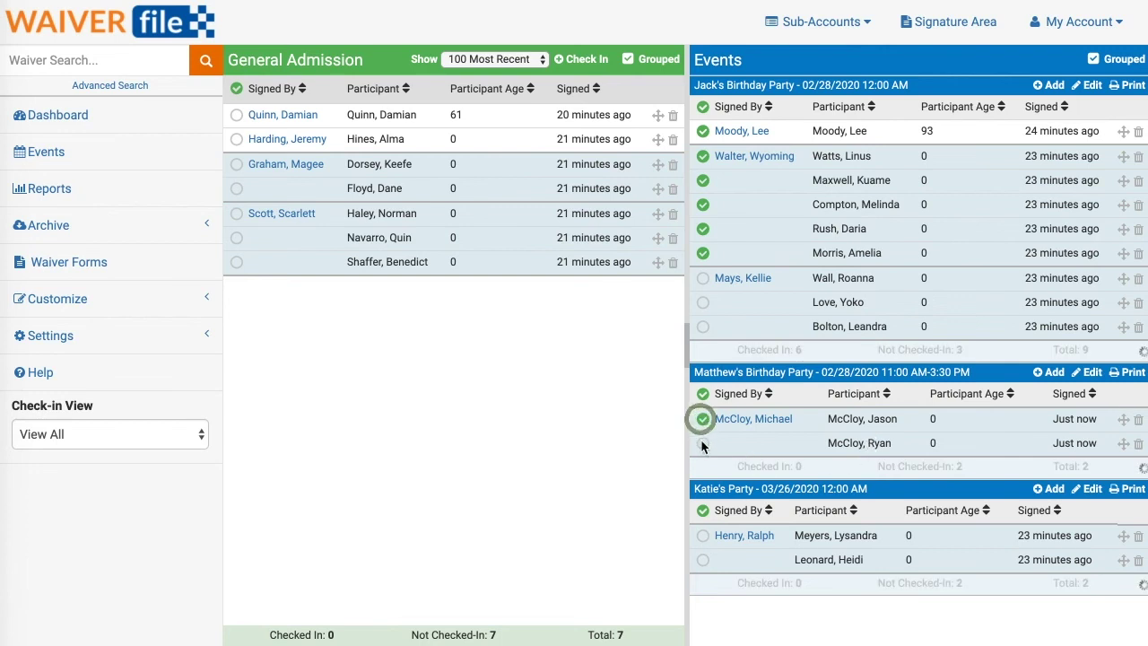
pyautogui.click(702, 443)
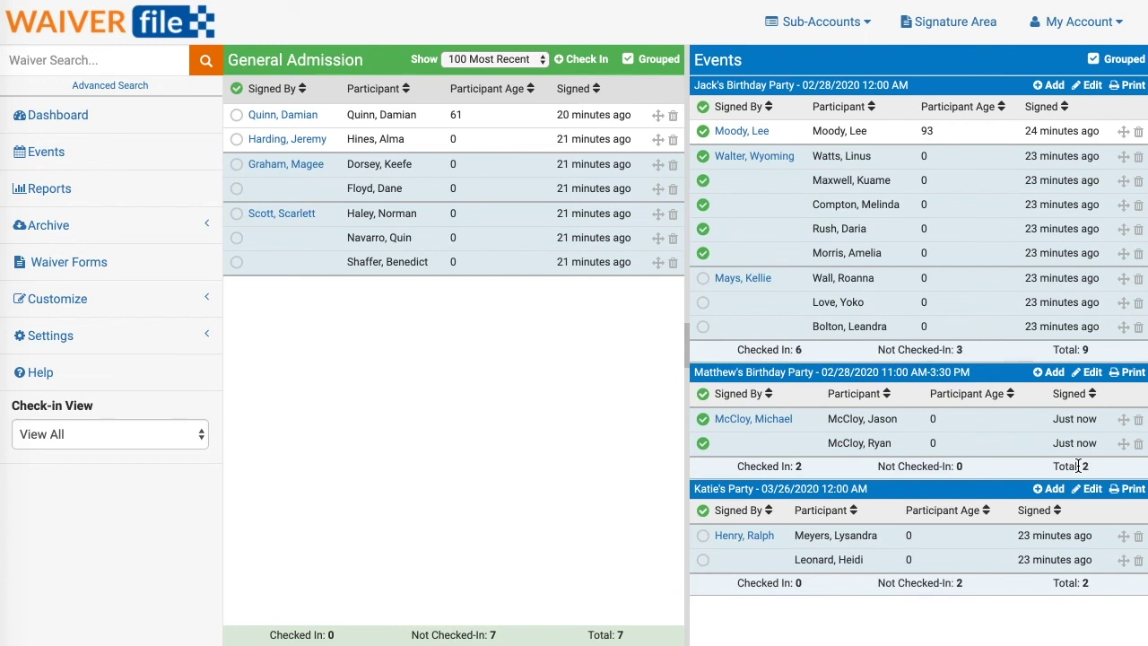
pyautogui.click(50, 154)
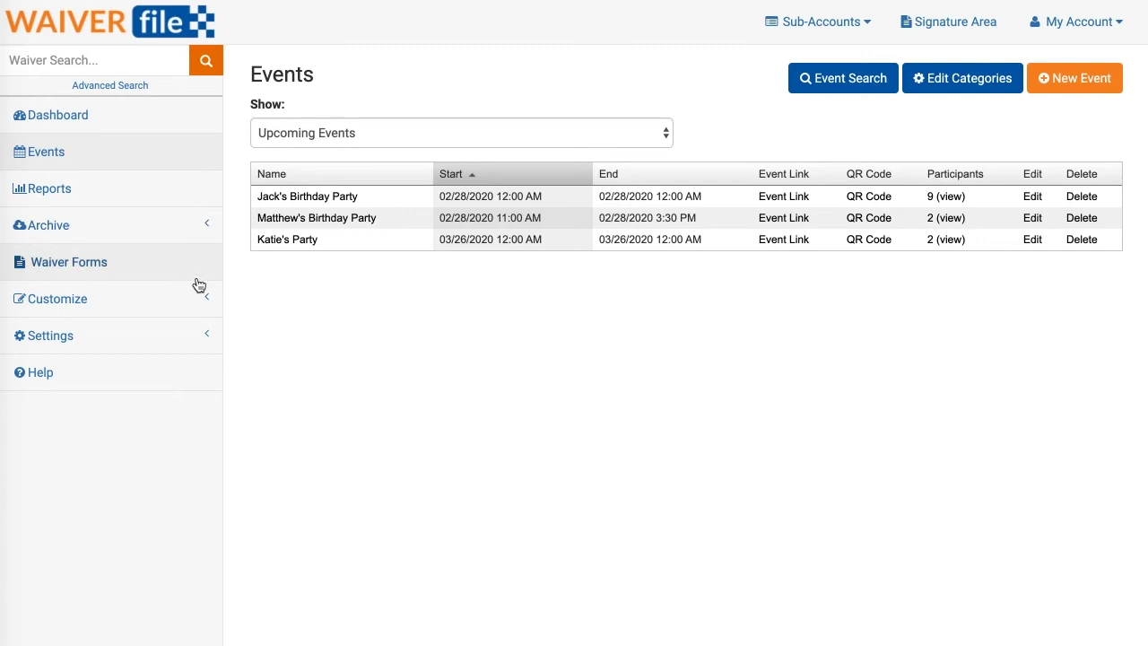
# Generate a QR code for Matthew's Birthday Party as a Printable Flyer with QR Code (PDF).
pyautogui.click(876, 223)
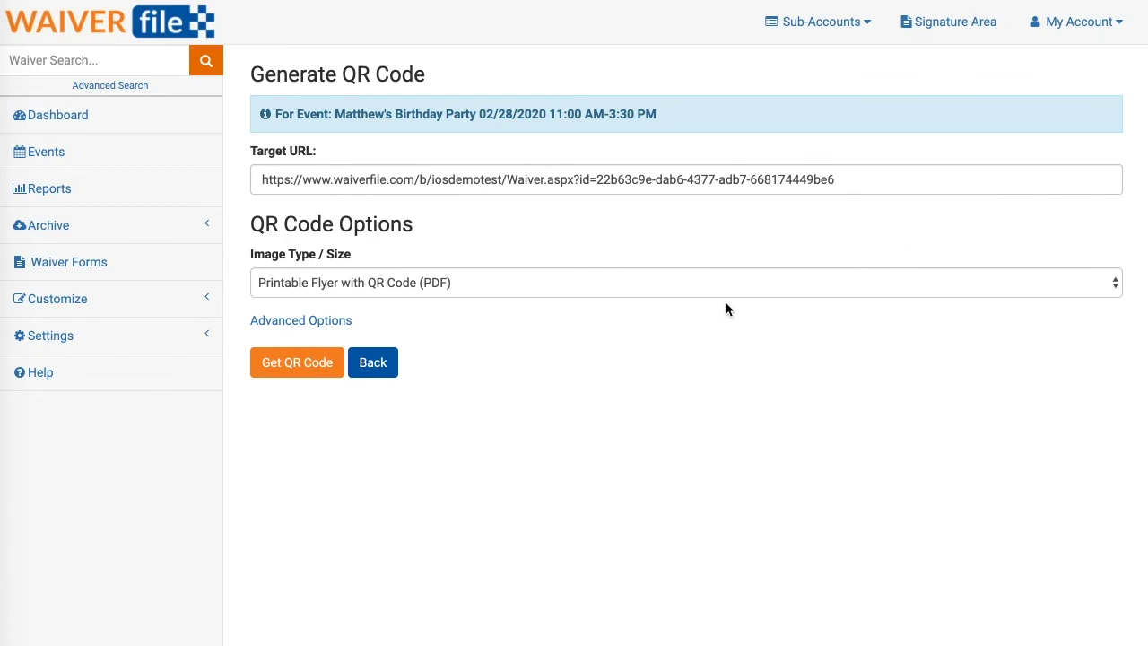
pyautogui.click(350, 282)
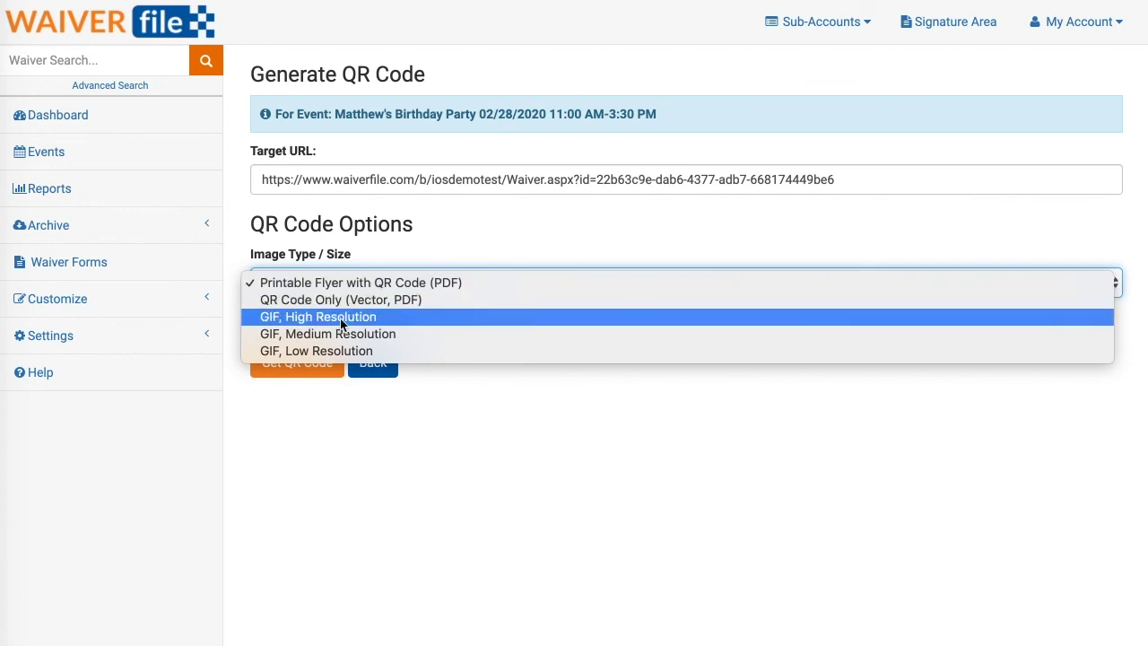
pyautogui.click(417, 239)
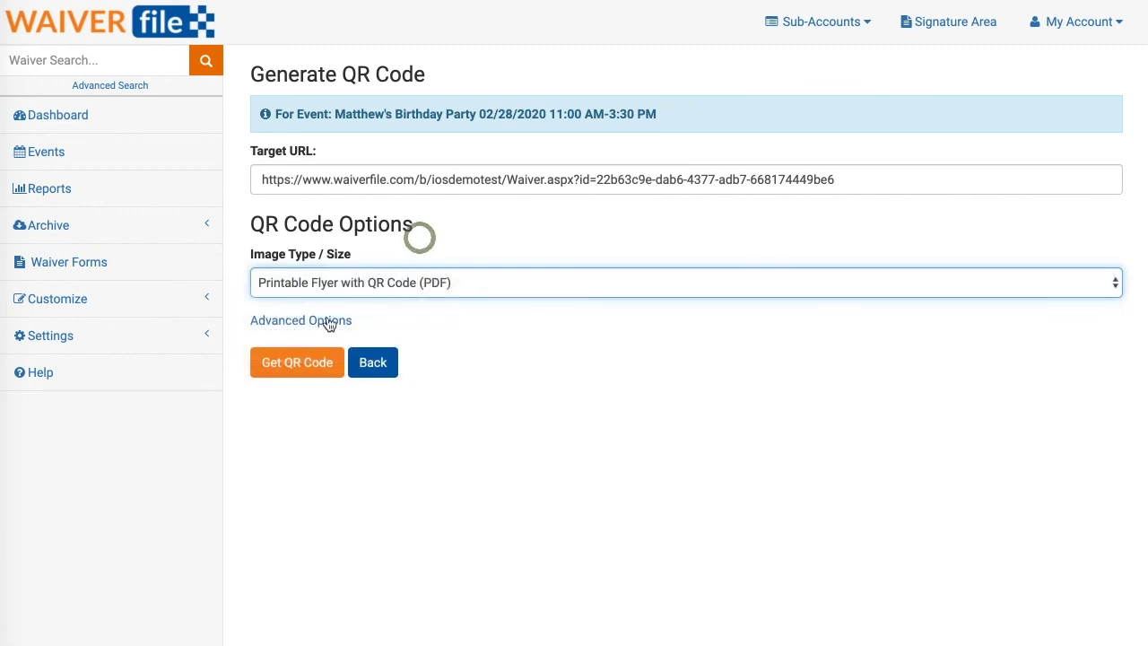
pyautogui.click(299, 364)
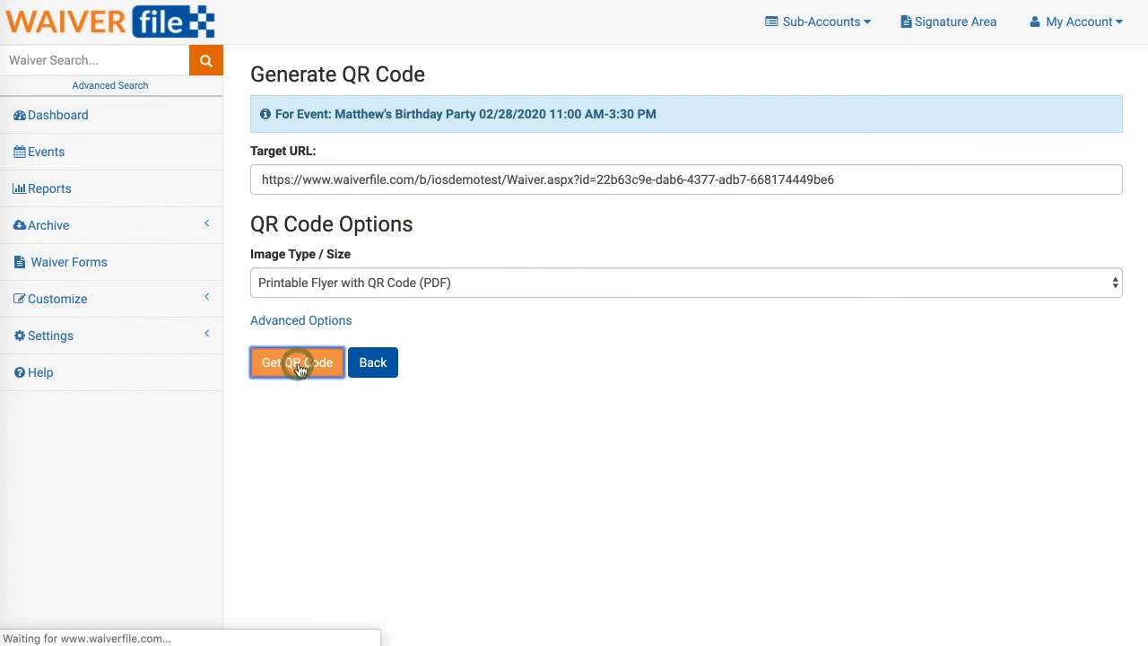